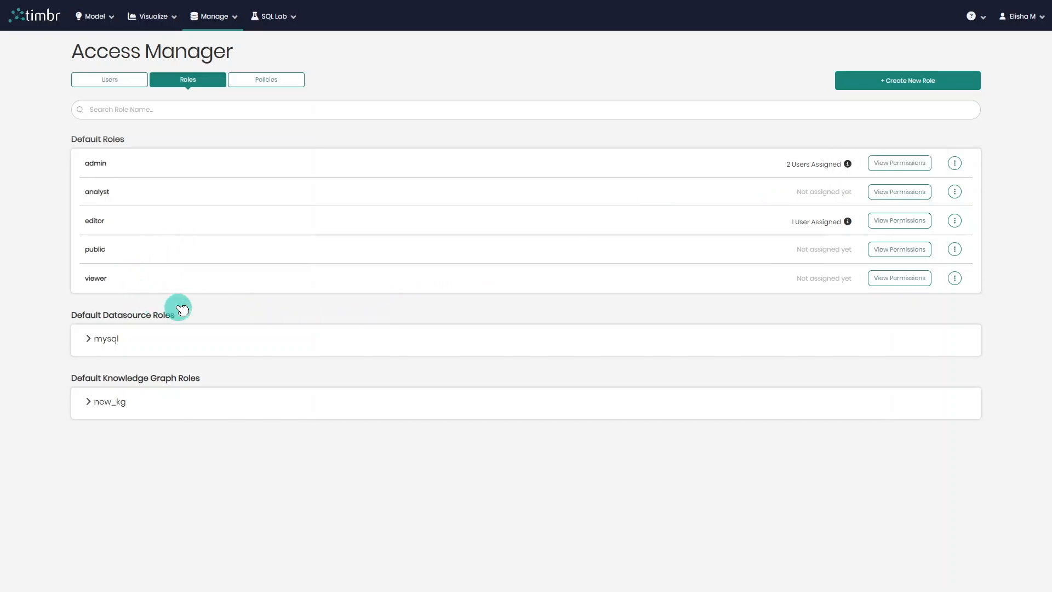
Examine the default roles of the mysql datasource and new_kg knowledge graph, including the actions available for the mysql analyst role
{"action": "left_click", "coordinate": [88, 341]}
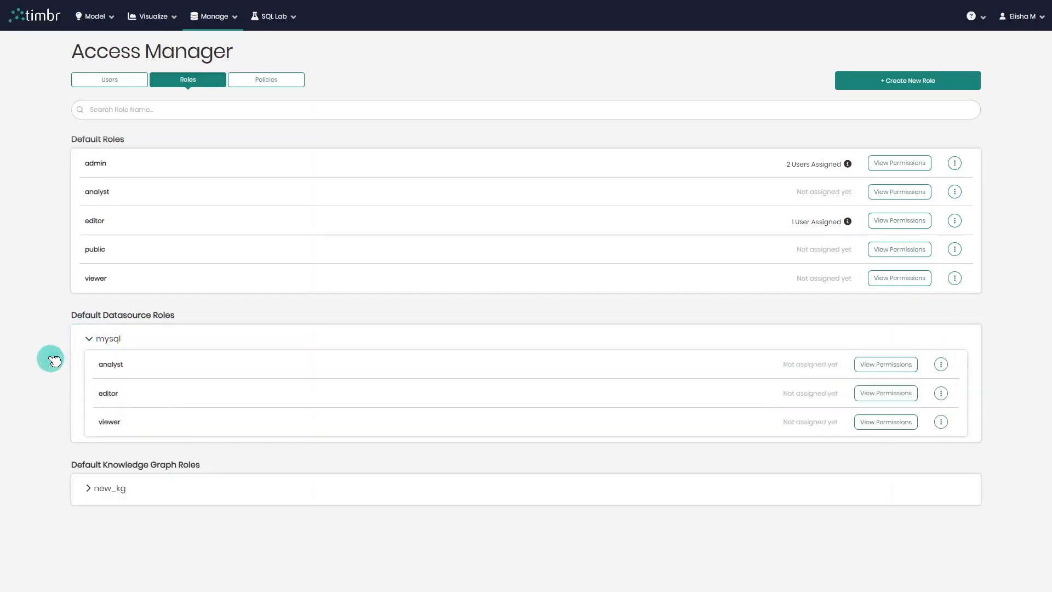
{"action": "left_click", "coordinate": [88, 490]}
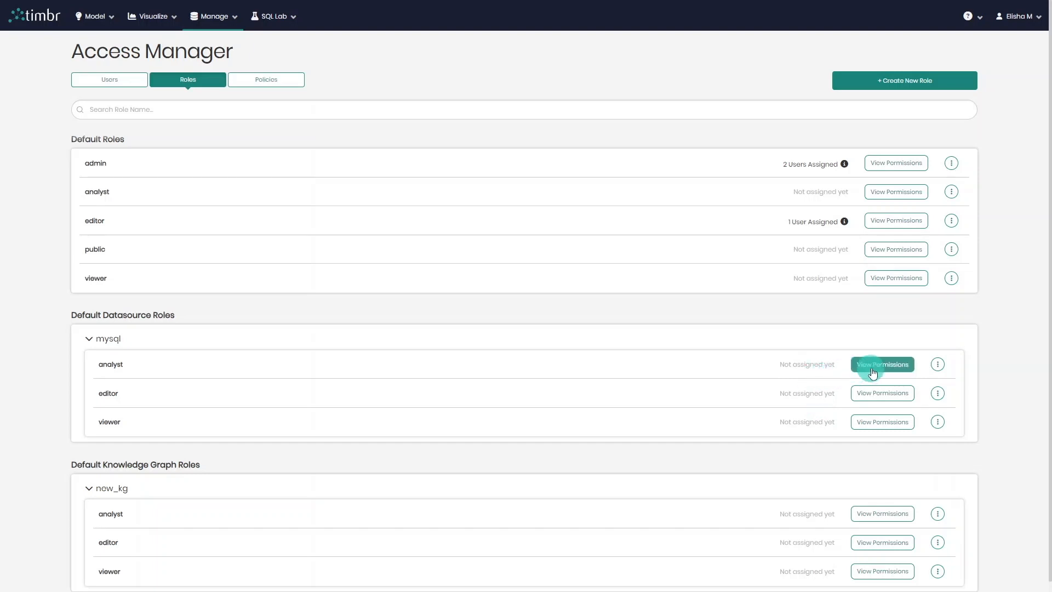
{"action": "left_click", "coordinate": [937, 365]}
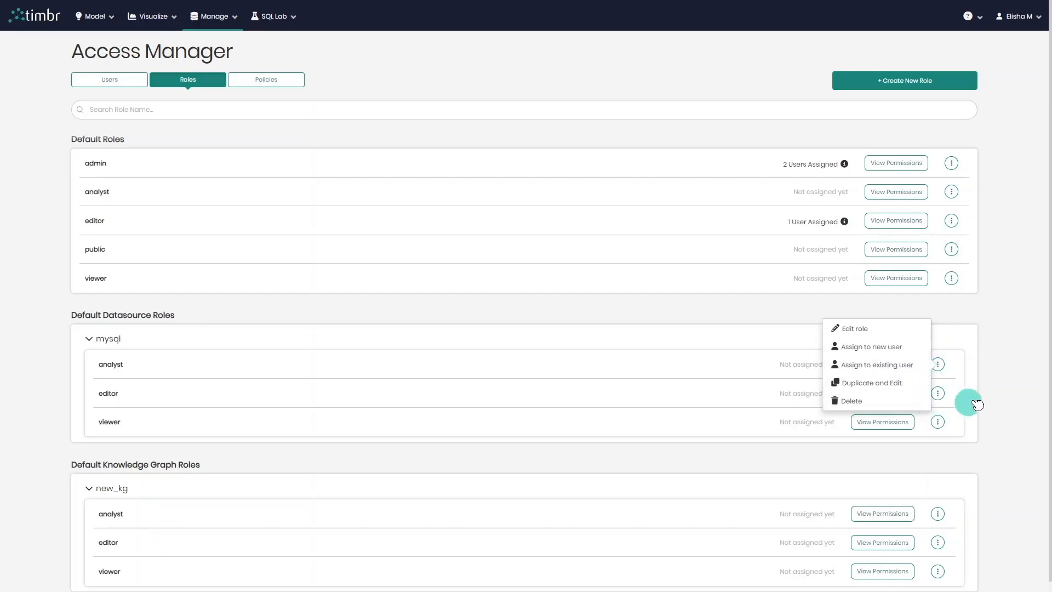
{"action": "left_click", "coordinate": [1005, 400]}
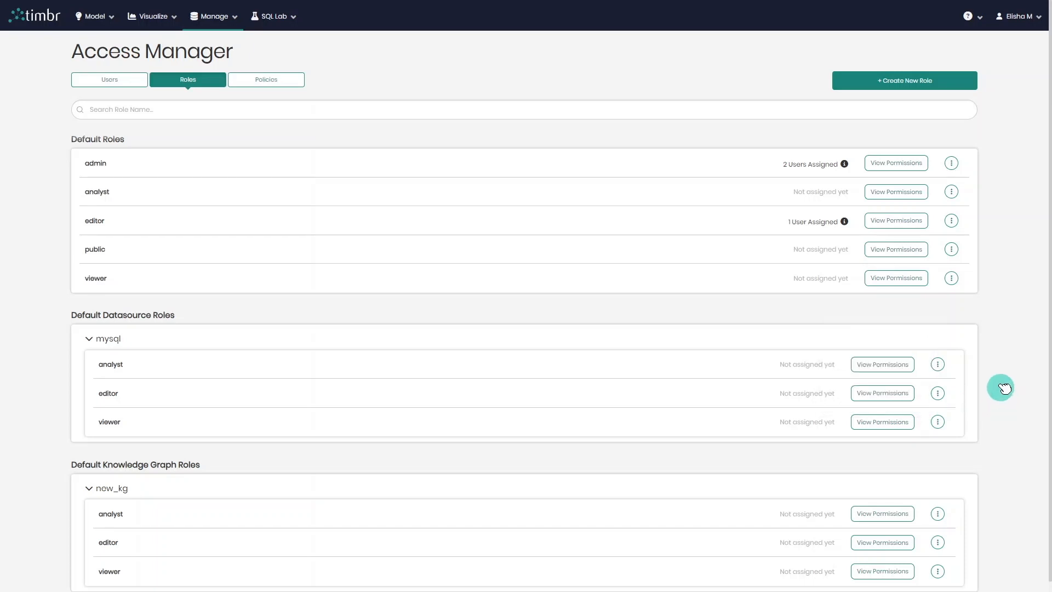
Start a new role named role_demo with the description "for demo users"
{"action": "left_click", "coordinate": [905, 82]}
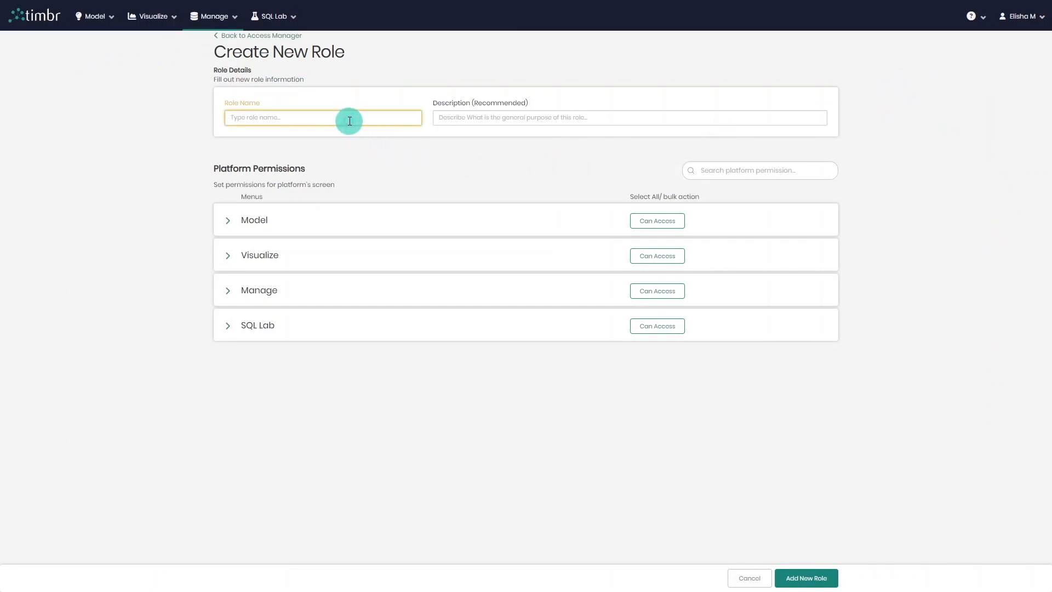
{"action": "type", "text": "ro"}
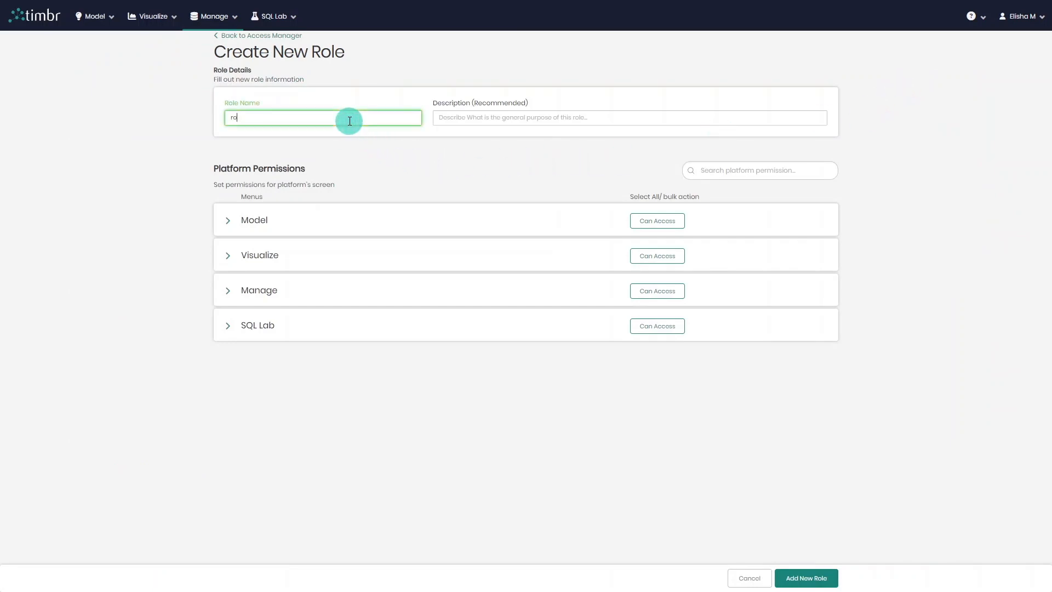
{"action": "type", "text": "le_demo"}
{"action": "left_click", "coordinate": [529, 116]}
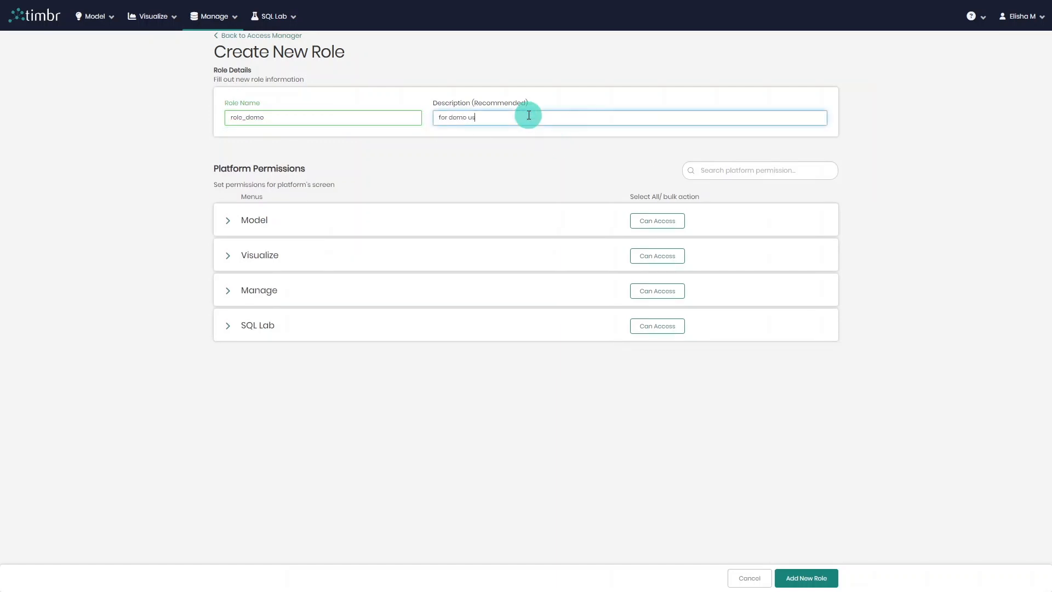
{"action": "left_click", "coordinate": [528, 162]}
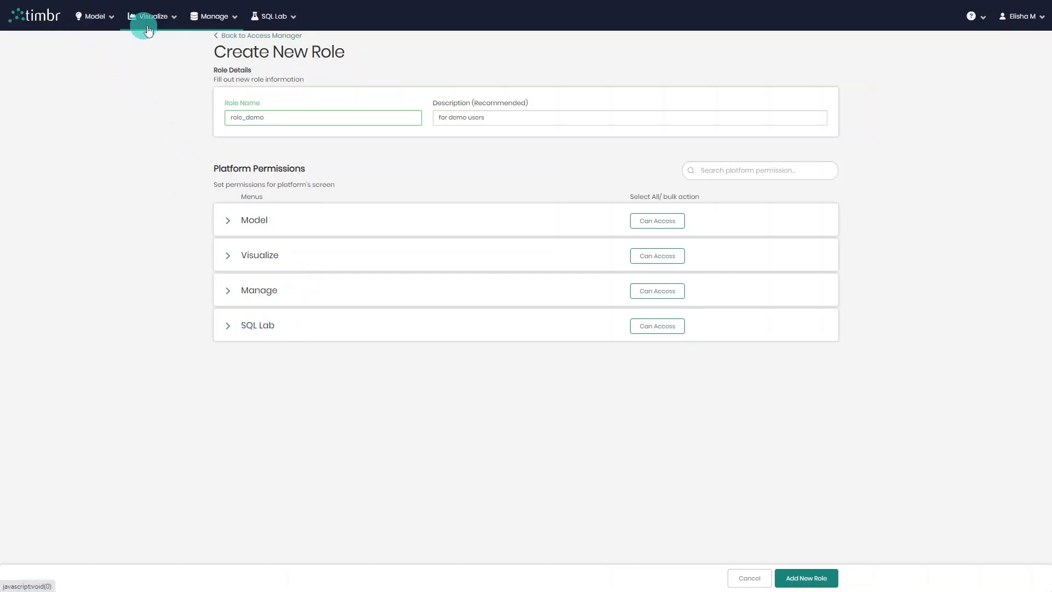
Grant the role Can Access to all screens of the Model, Visualize and SQL Lab menus
{"action": "left_click", "coordinate": [227, 220]}
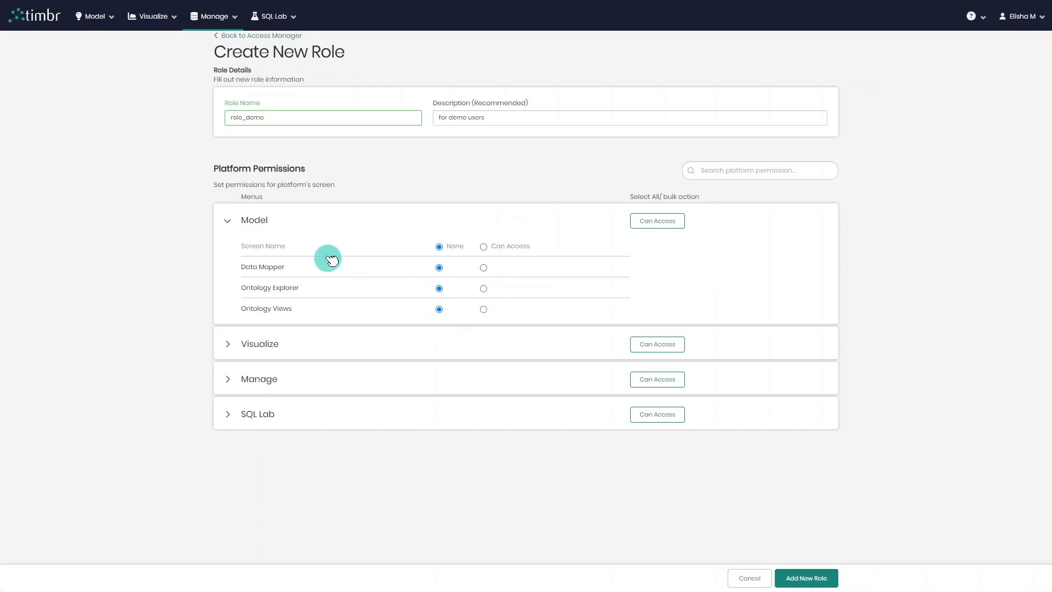
{"action": "left_click", "coordinate": [483, 248]}
{"action": "left_click", "coordinate": [227, 343]}
{"action": "left_click", "coordinate": [480, 370]}
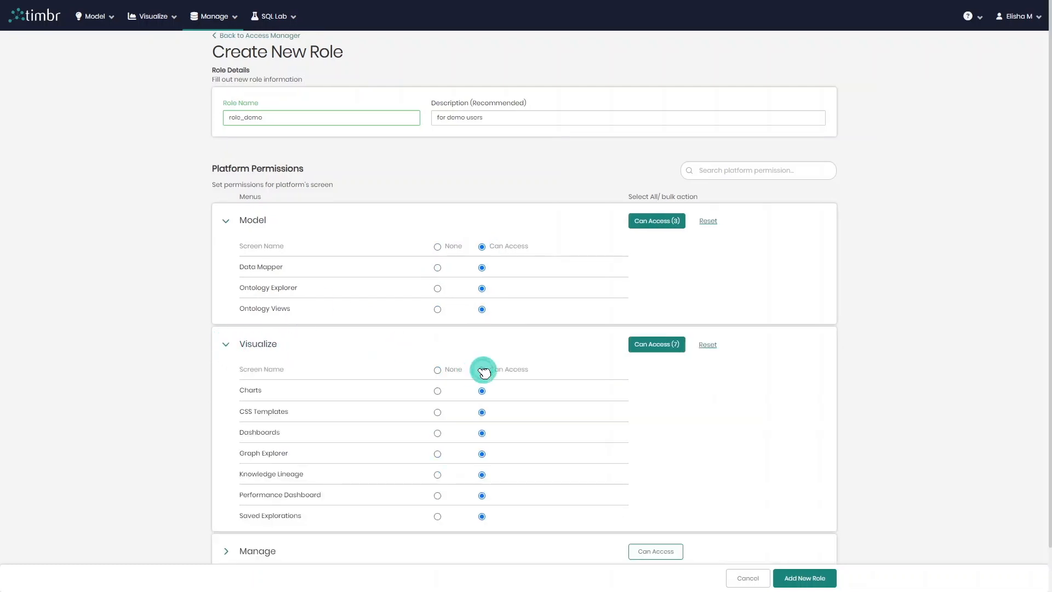
{"action": "scroll", "coordinate": [342, 371], "scroll_direction": "down", "scroll_amount": 1}
{"action": "left_click", "coordinate": [236, 539]}
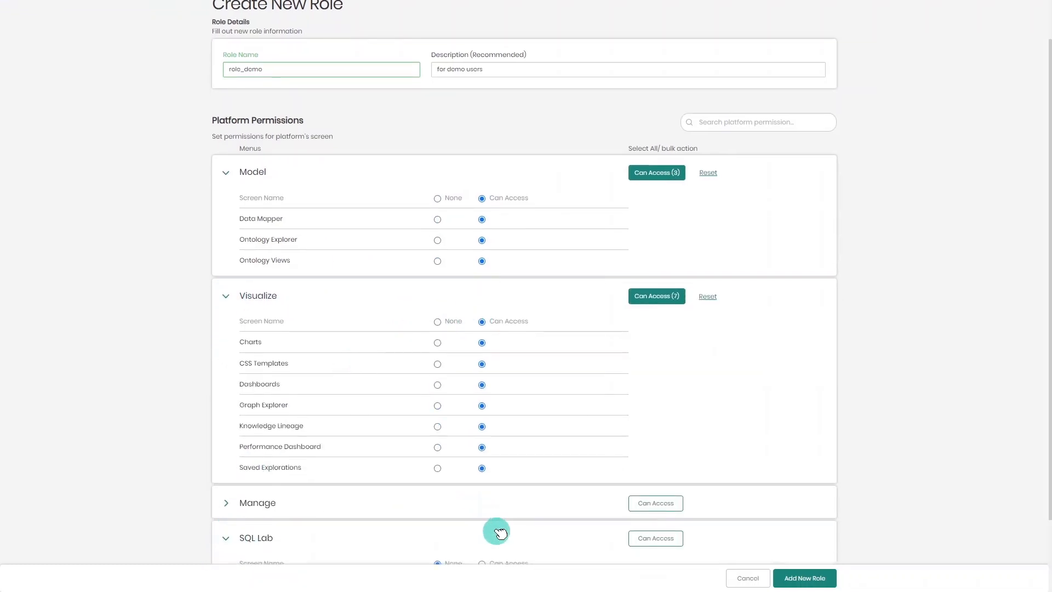
{"action": "scroll", "coordinate": [493, 526], "scroll_direction": "down", "scroll_amount": 3}
{"action": "left_click", "coordinate": [482, 475]}
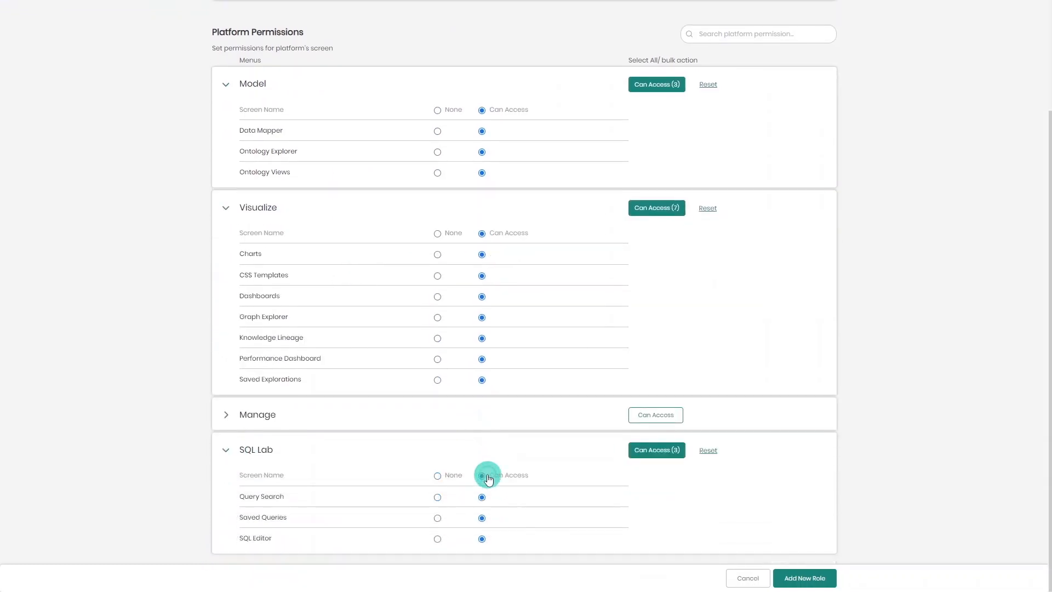
Review the Manage screens' permissions, leaving them all at None, and add the new role
{"action": "left_click", "coordinate": [230, 414]}
{"action": "scroll", "coordinate": [229, 383], "scroll_direction": "down", "scroll_amount": 2}
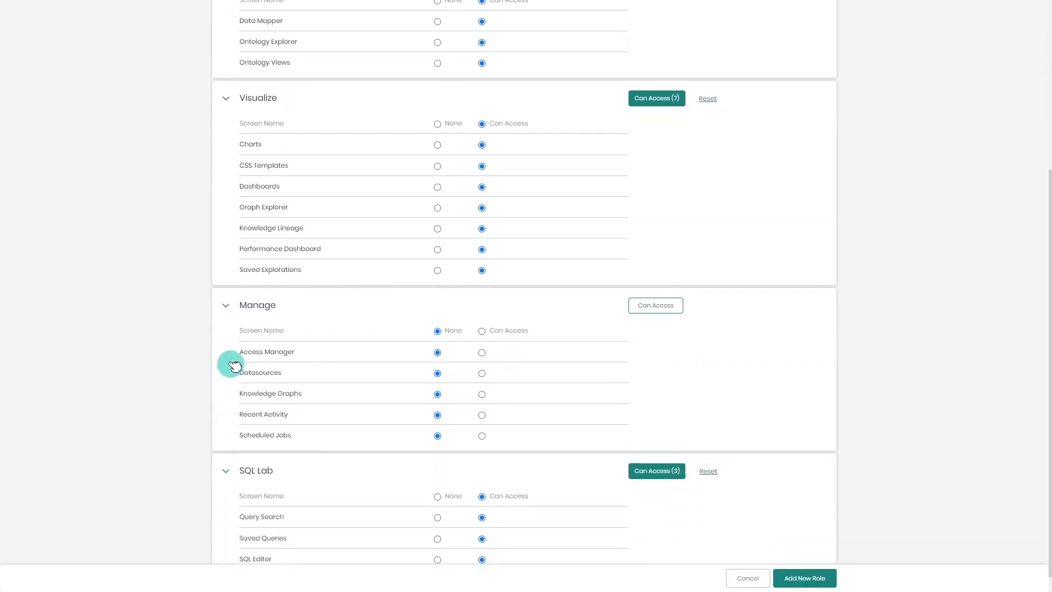
{"action": "scroll", "coordinate": [285, 257], "scroll_direction": "up", "scroll_amount": 1}
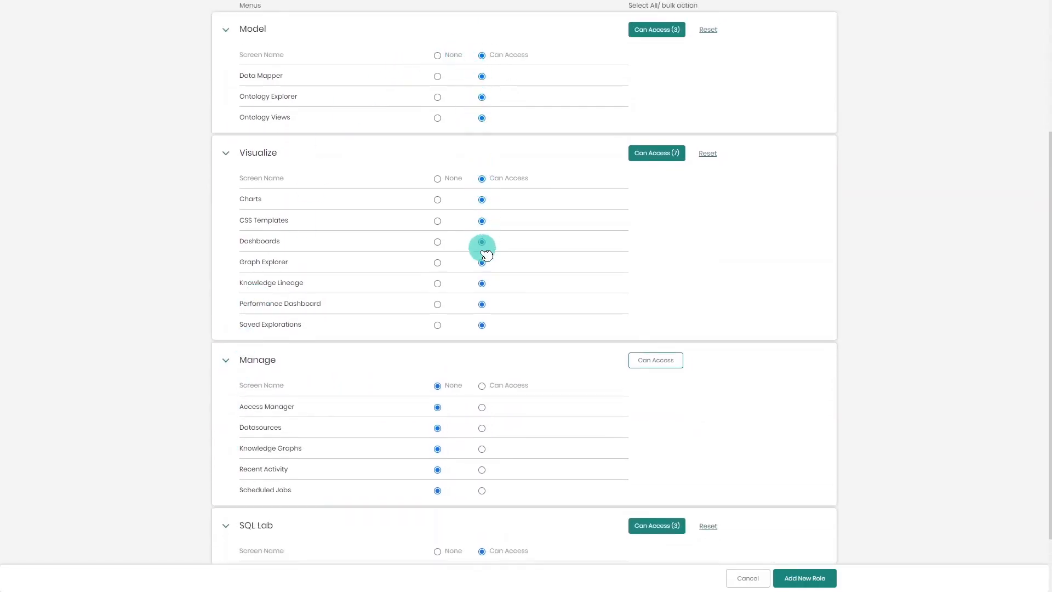
{"action": "scroll", "coordinate": [438, 466], "scroll_direction": "down", "scroll_amount": 1}
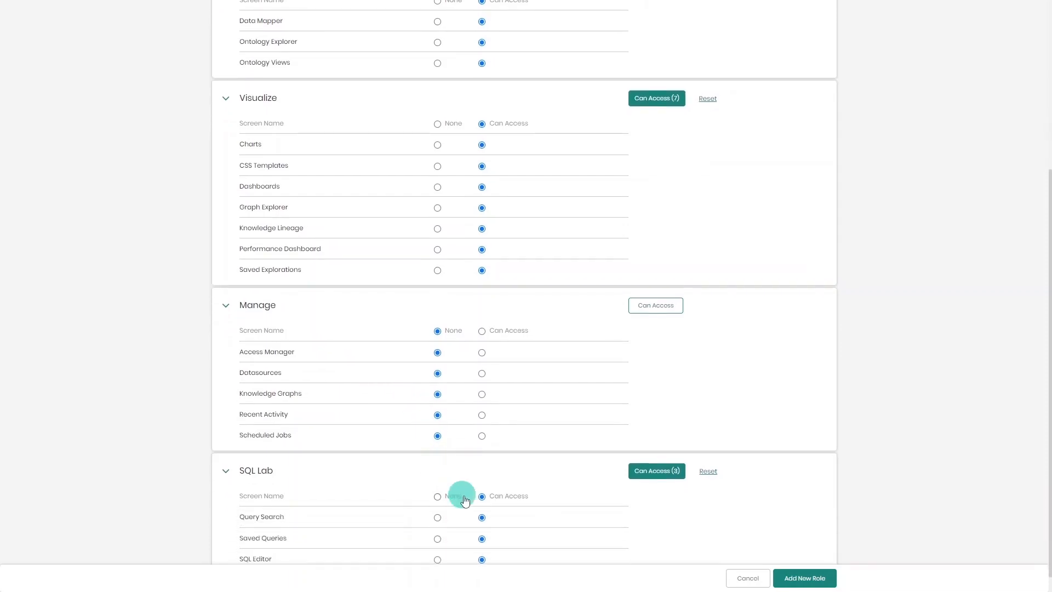
{"action": "left_click", "coordinate": [827, 579]}
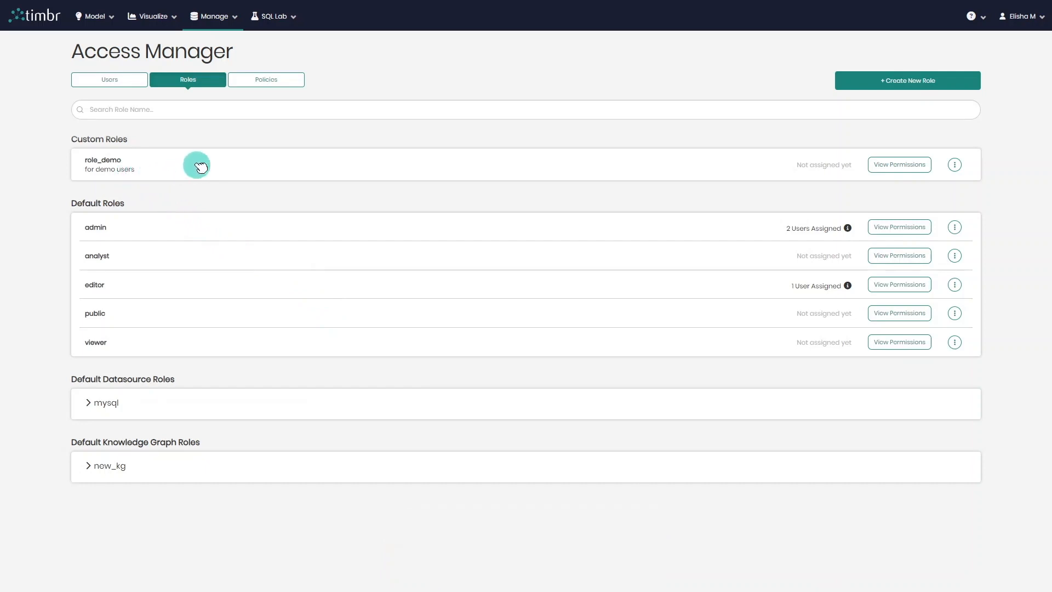
View role_demo's permissions, check its policies and the policies available to grant, and return to the role's details
{"action": "left_click", "coordinate": [900, 173]}
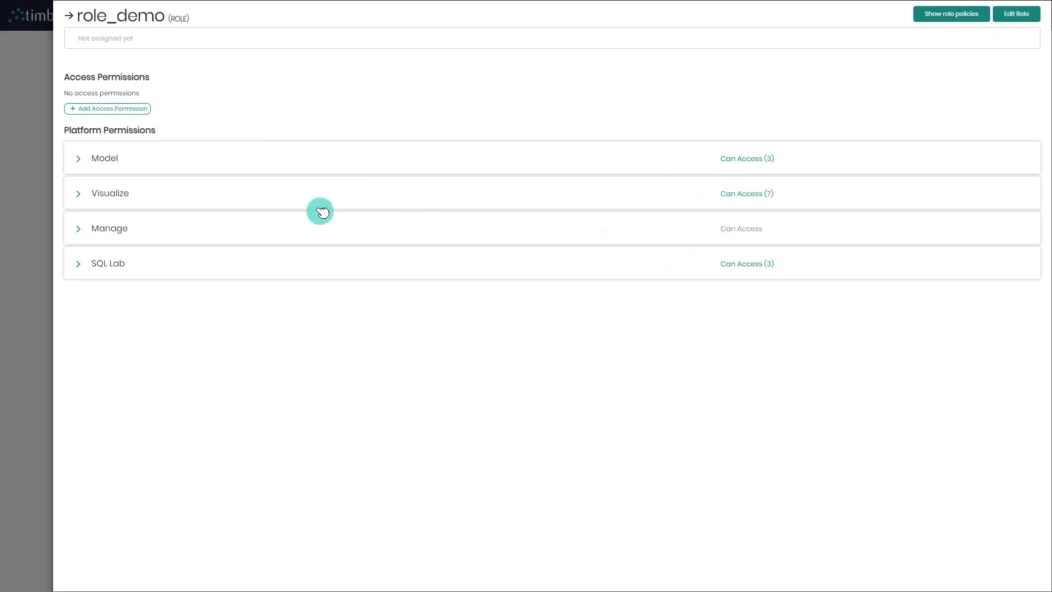
{"action": "left_click", "coordinate": [940, 15]}
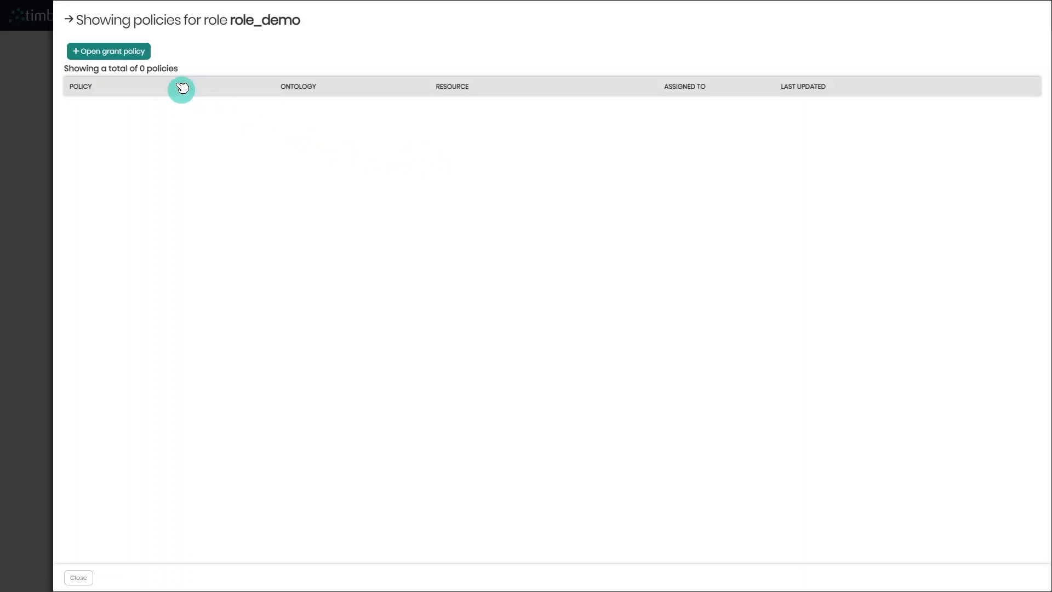
{"action": "left_click", "coordinate": [126, 56]}
{"action": "left_click", "coordinate": [131, 102]}
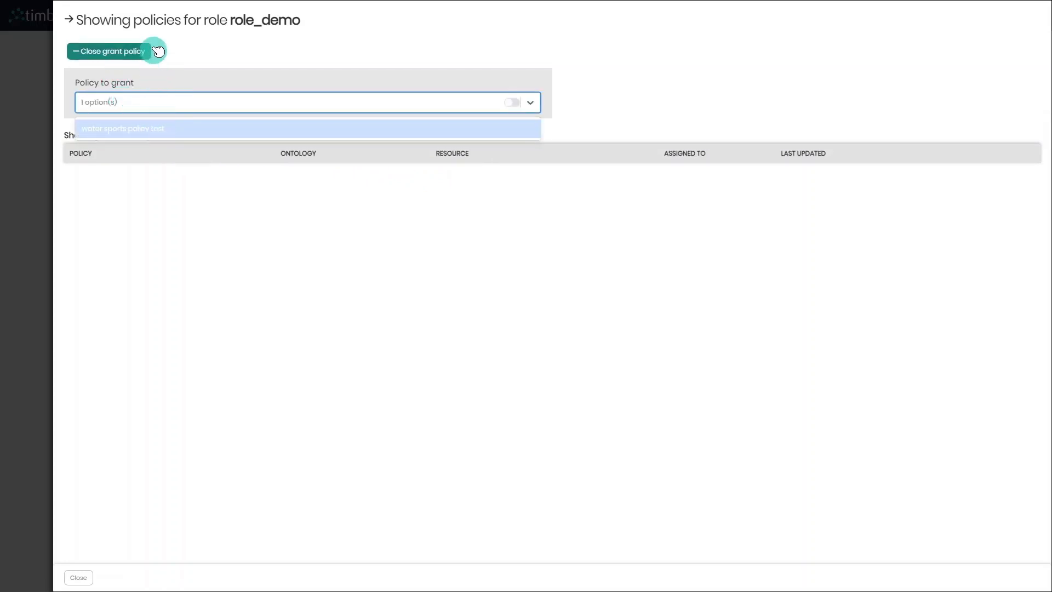
{"action": "left_click", "coordinate": [70, 20]}
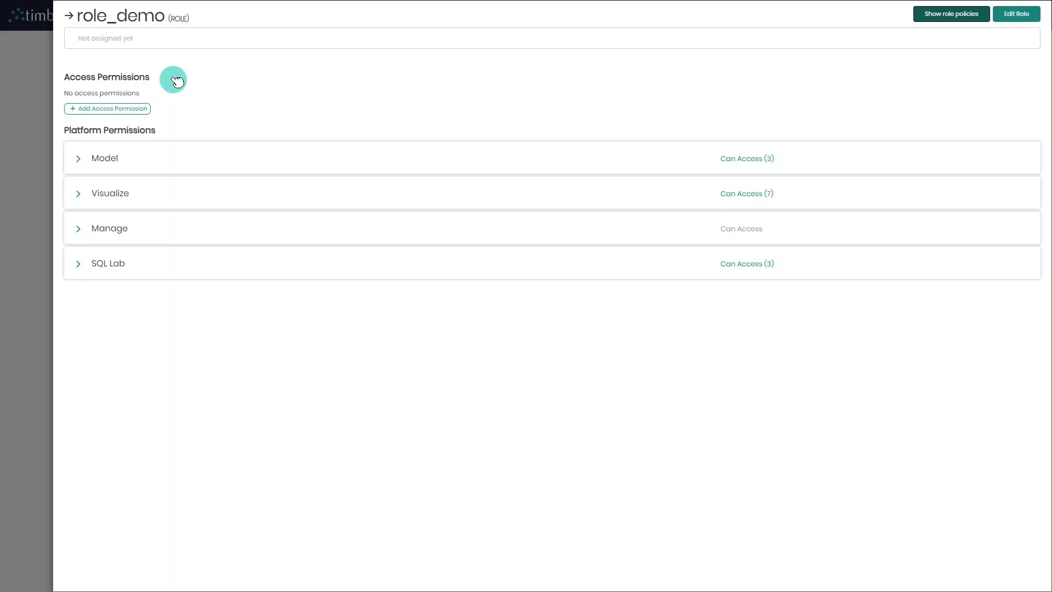
Start a new access permission for role_demo with access type Can EDIT a resource on the specific knowledge graph new_kg
{"action": "left_click", "coordinate": [132, 107]}
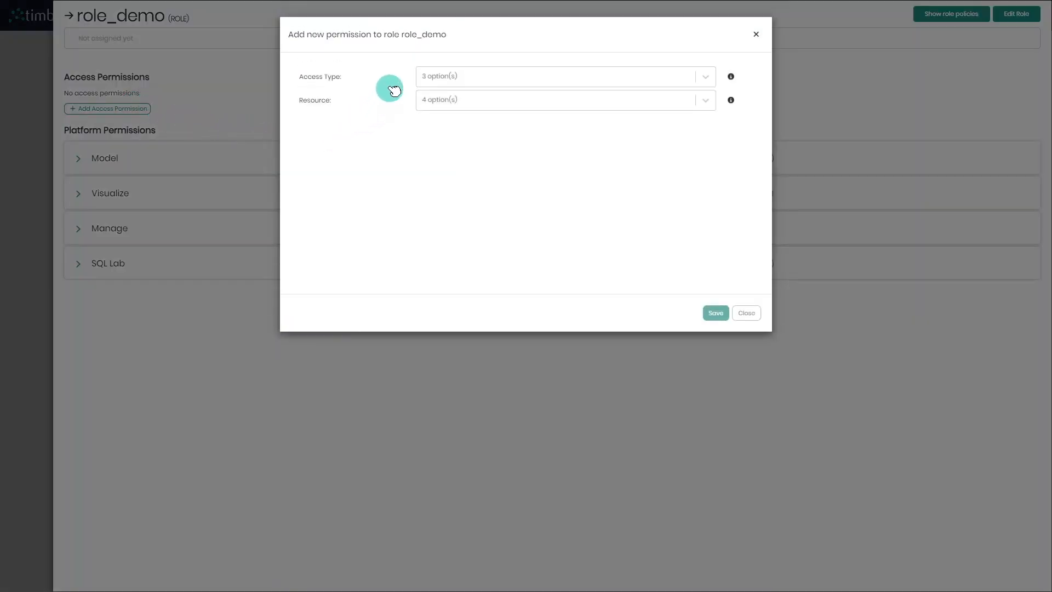
{"action": "left_click", "coordinate": [465, 76]}
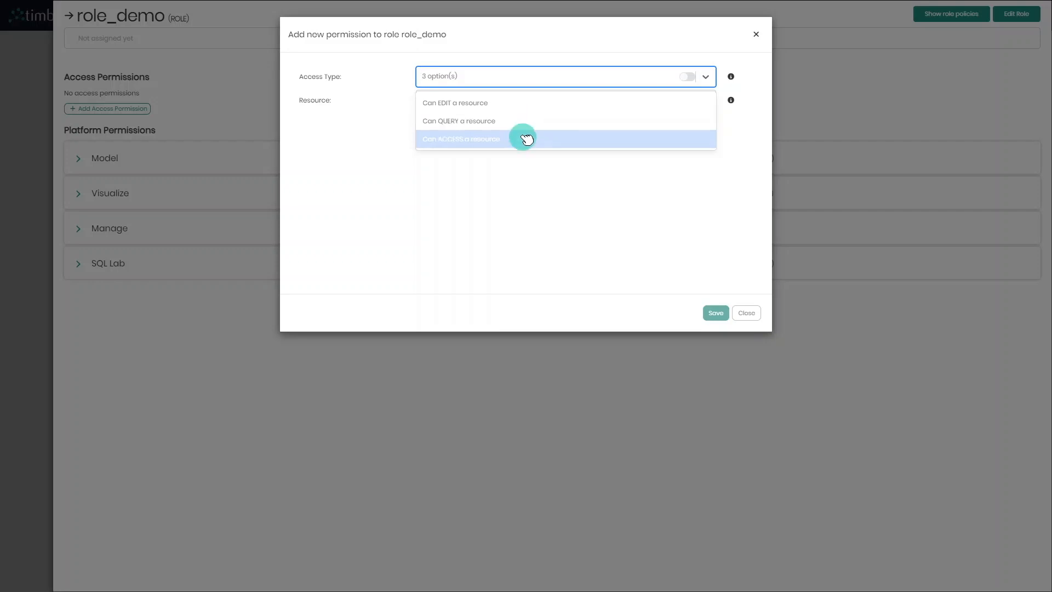
{"action": "left_click", "coordinate": [518, 102]}
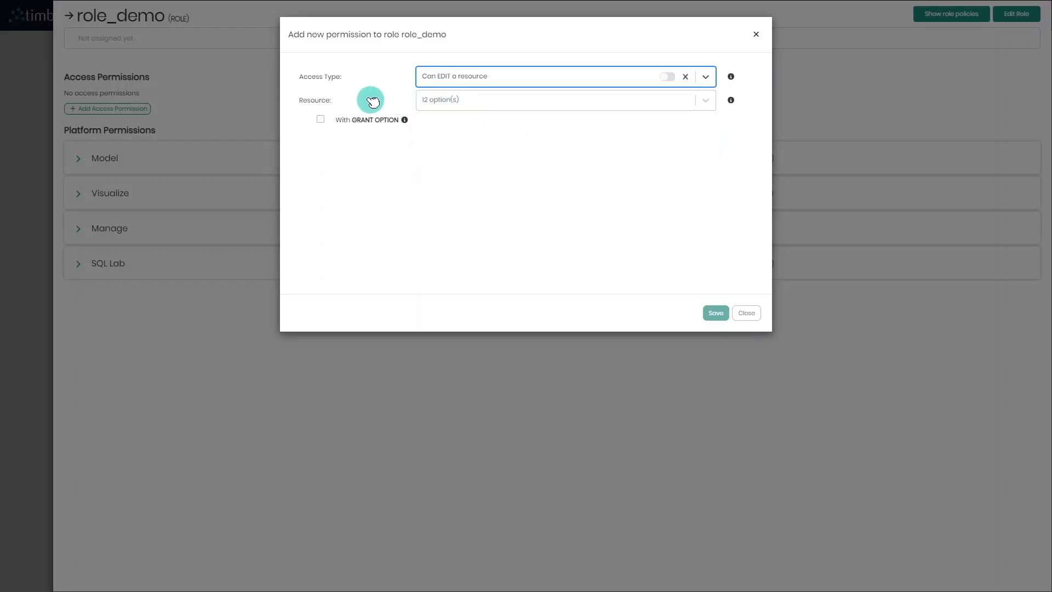
{"action": "left_click", "coordinate": [503, 102]}
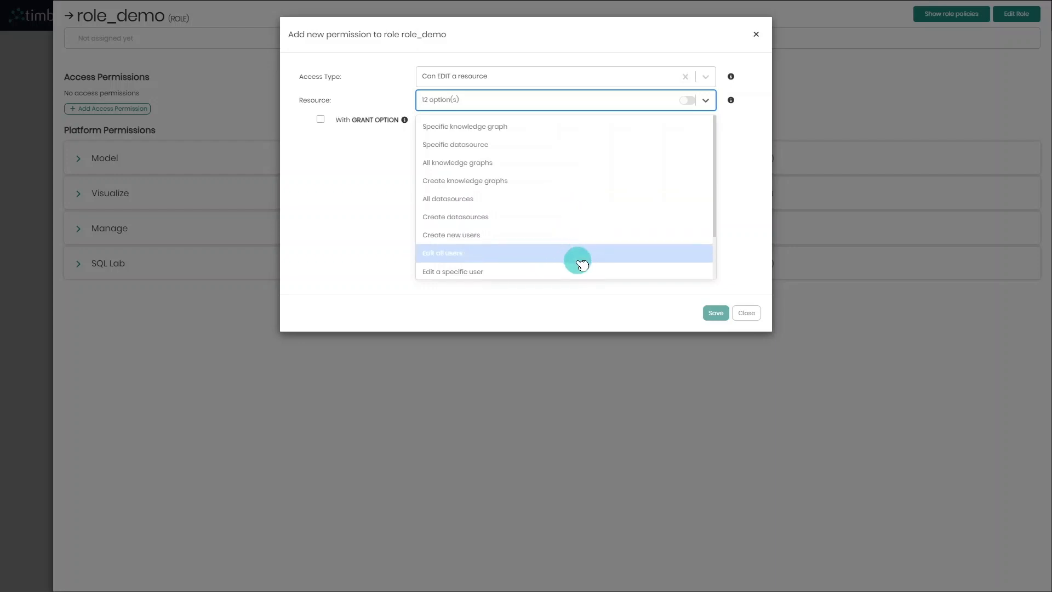
{"action": "scroll", "coordinate": [584, 260], "scroll_direction": "down", "scroll_amount": 2}
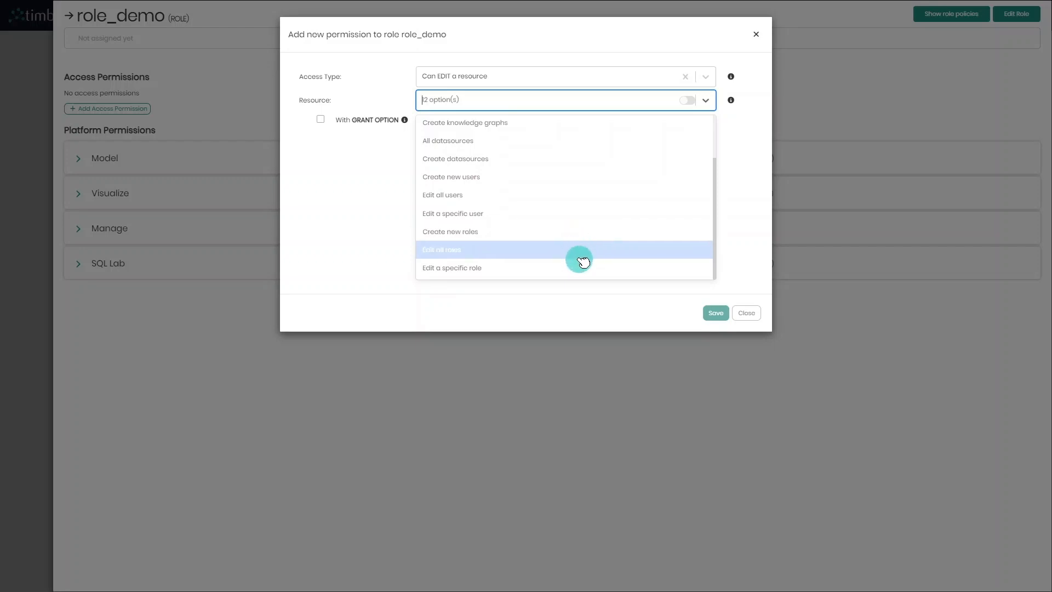
{"action": "scroll", "coordinate": [571, 241], "scroll_direction": "up", "scroll_amount": 2}
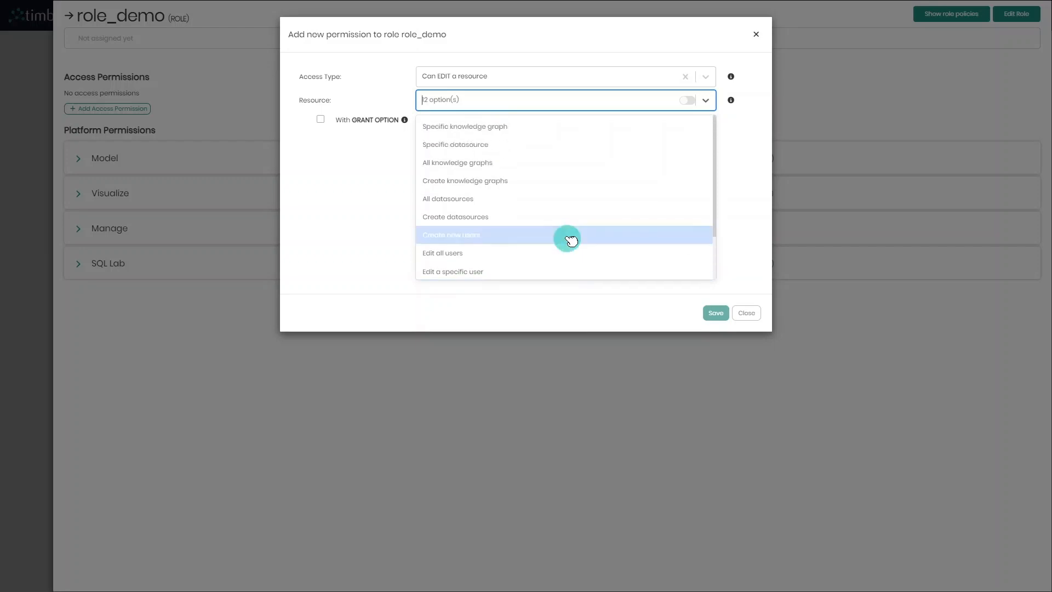
{"action": "left_click", "coordinate": [544, 127]}
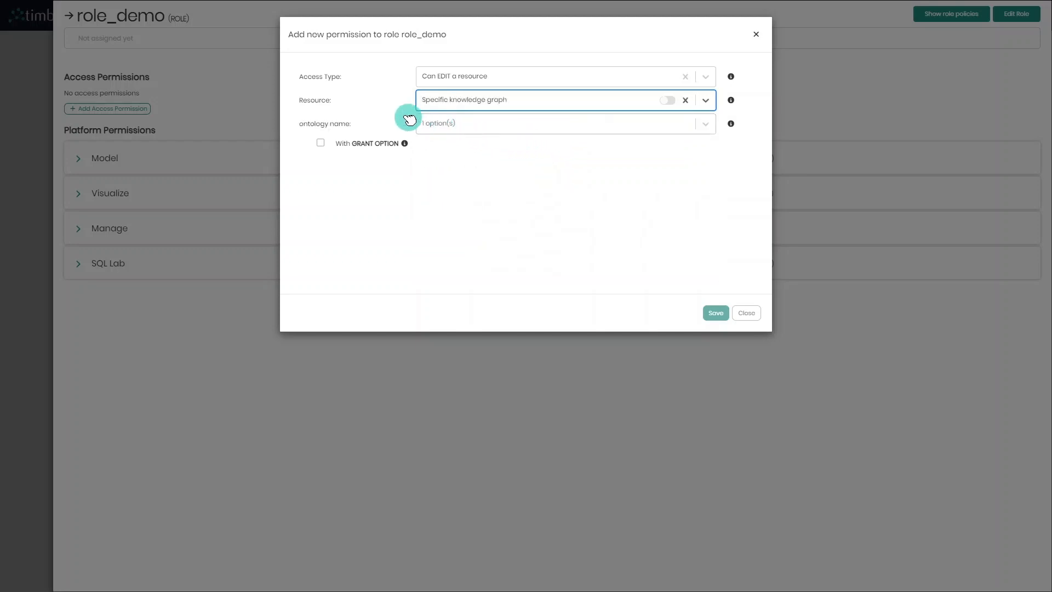
{"action": "left_click", "coordinate": [483, 126]}
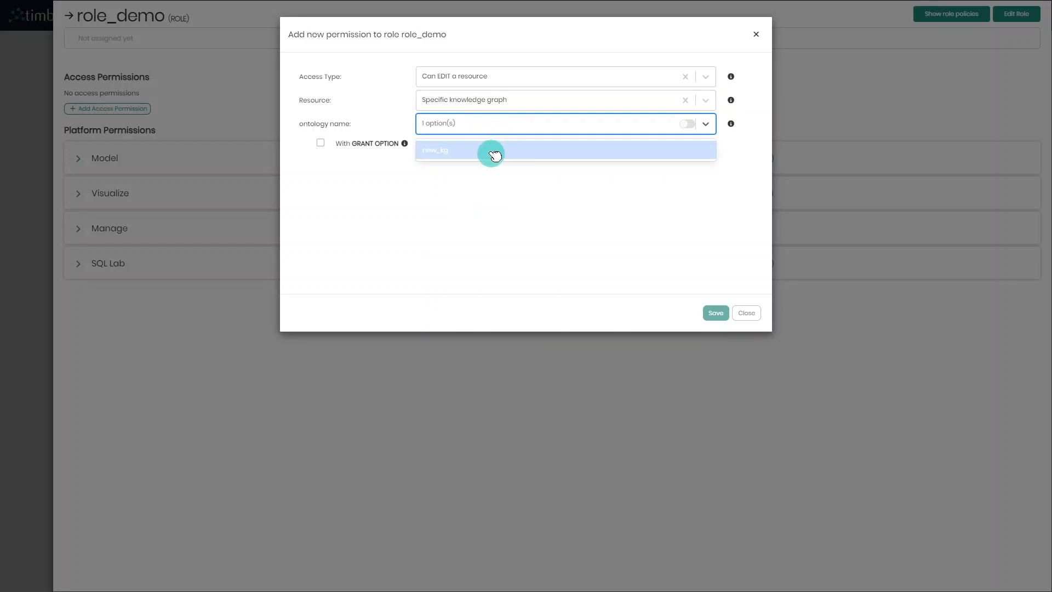
{"action": "left_click", "coordinate": [463, 152]}
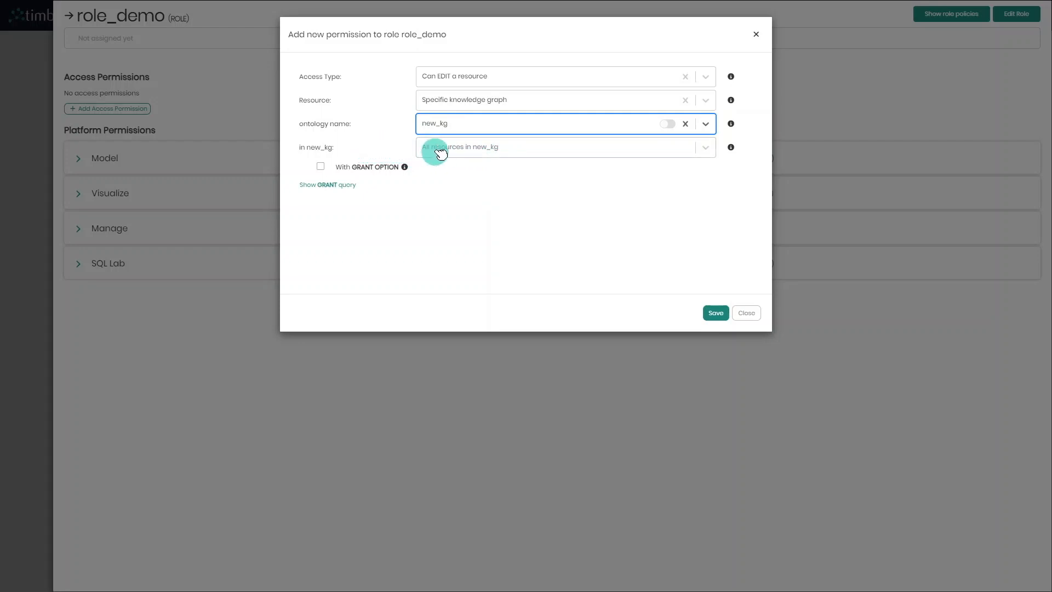
Restrict the permission to Mapping resources in new_kg, selecting map_customer_1, map_order_1 and map_product_1
{"action": "left_click", "coordinate": [482, 148]}
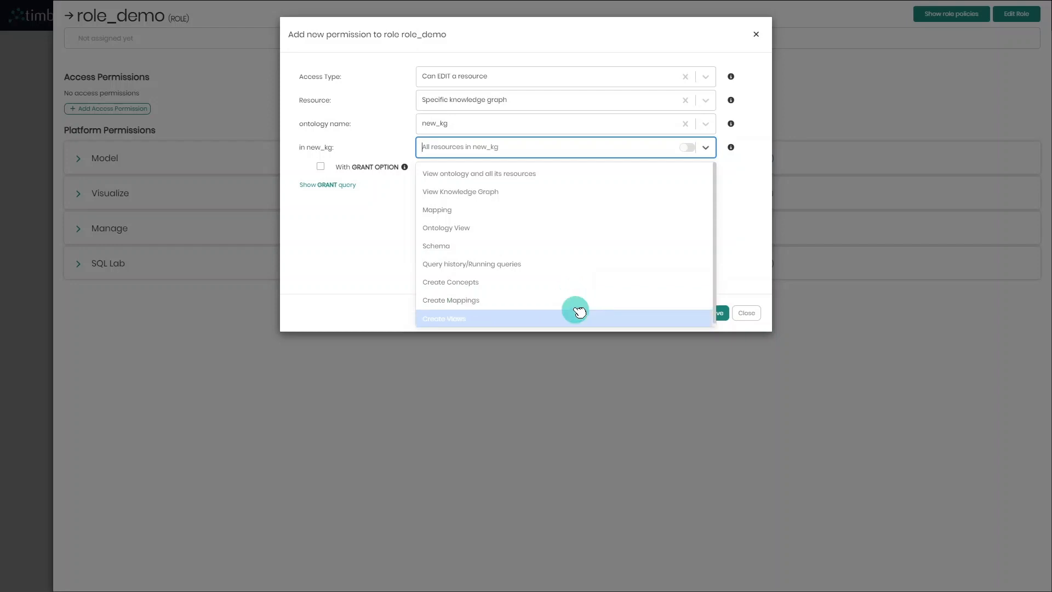
{"action": "left_click", "coordinate": [525, 214]}
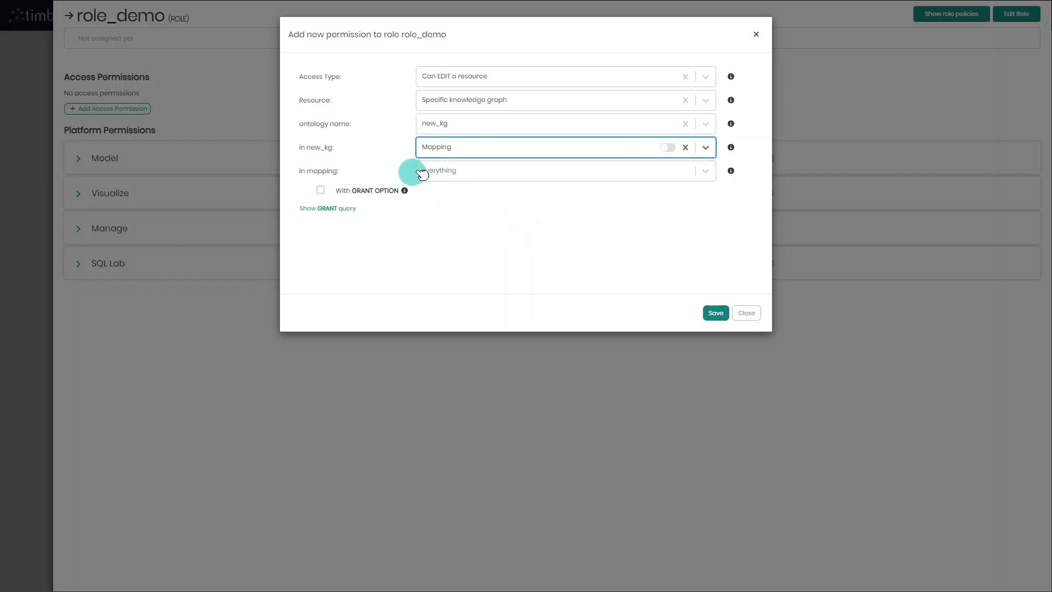
{"action": "left_click", "coordinate": [493, 174]}
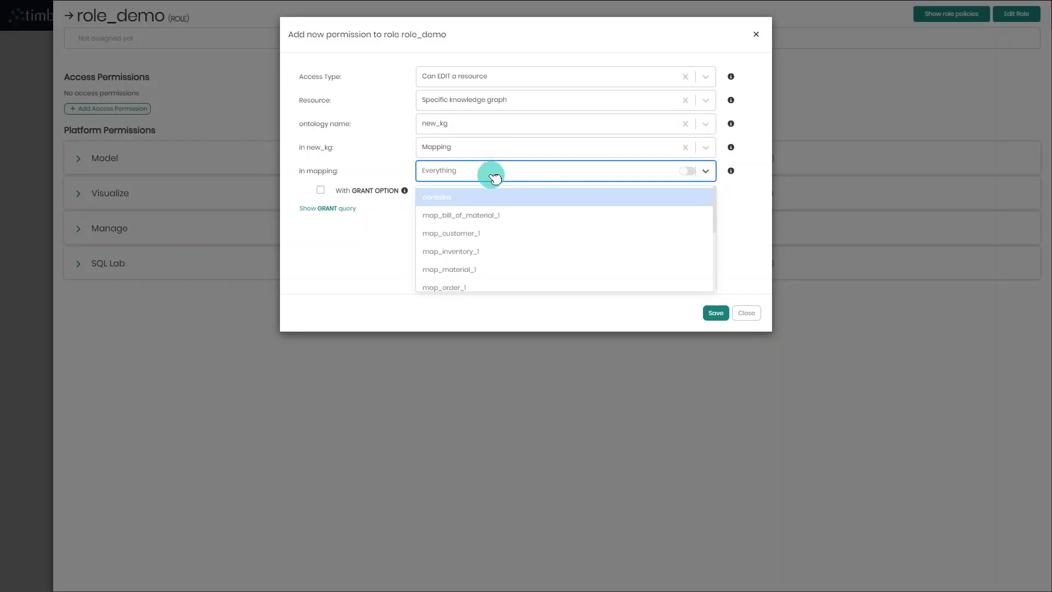
{"action": "left_click", "coordinate": [498, 232]}
{"action": "left_click", "coordinate": [510, 172]}
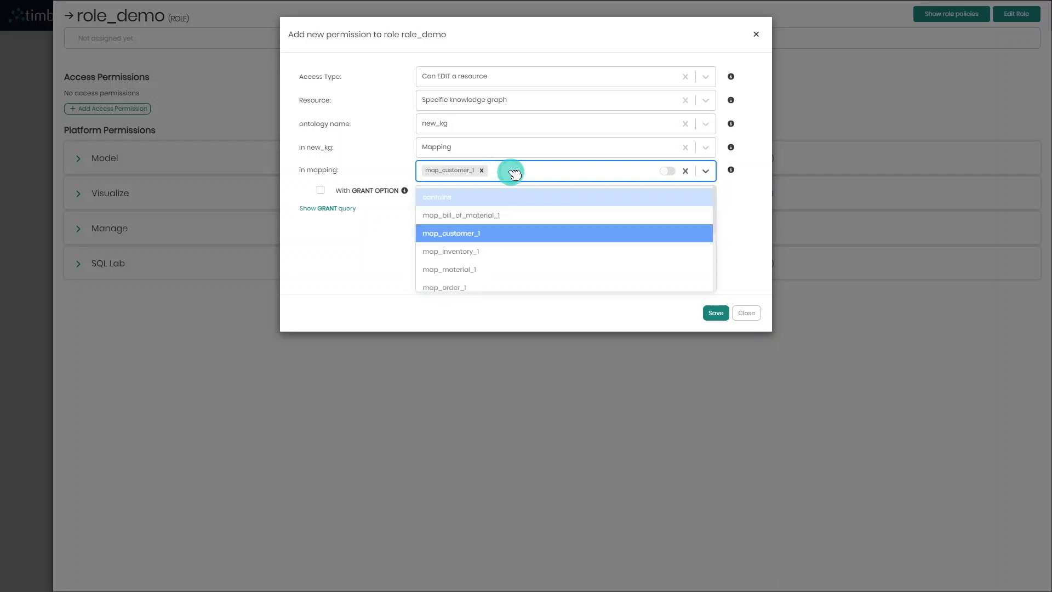
{"action": "left_click", "coordinate": [509, 285]}
{"action": "left_click", "coordinate": [570, 172]}
{"action": "scroll", "coordinate": [569, 210], "scroll_direction": "down", "scroll_amount": 2}
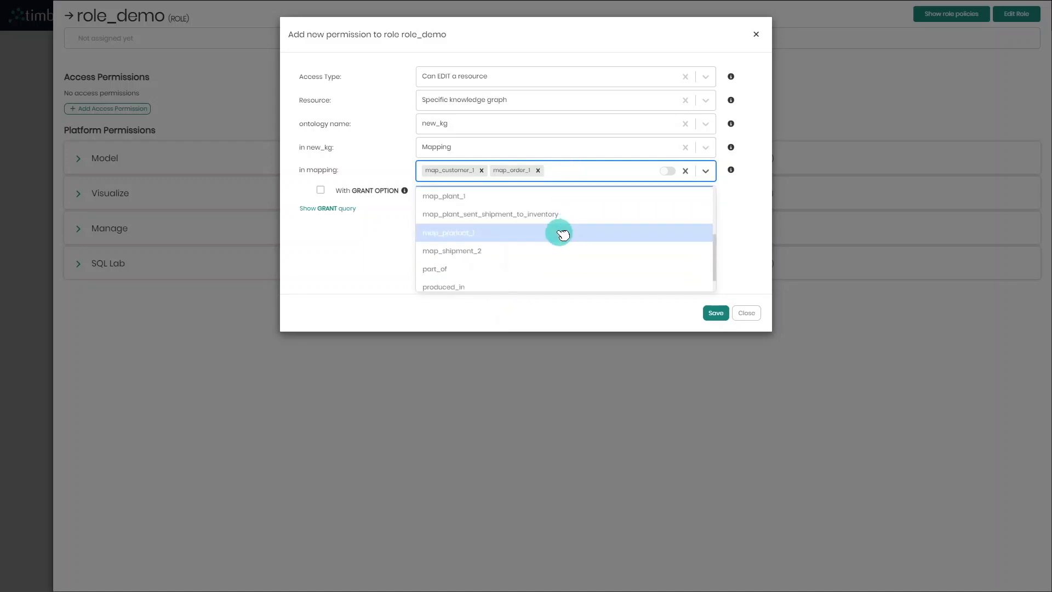
{"action": "left_click", "coordinate": [565, 233]}
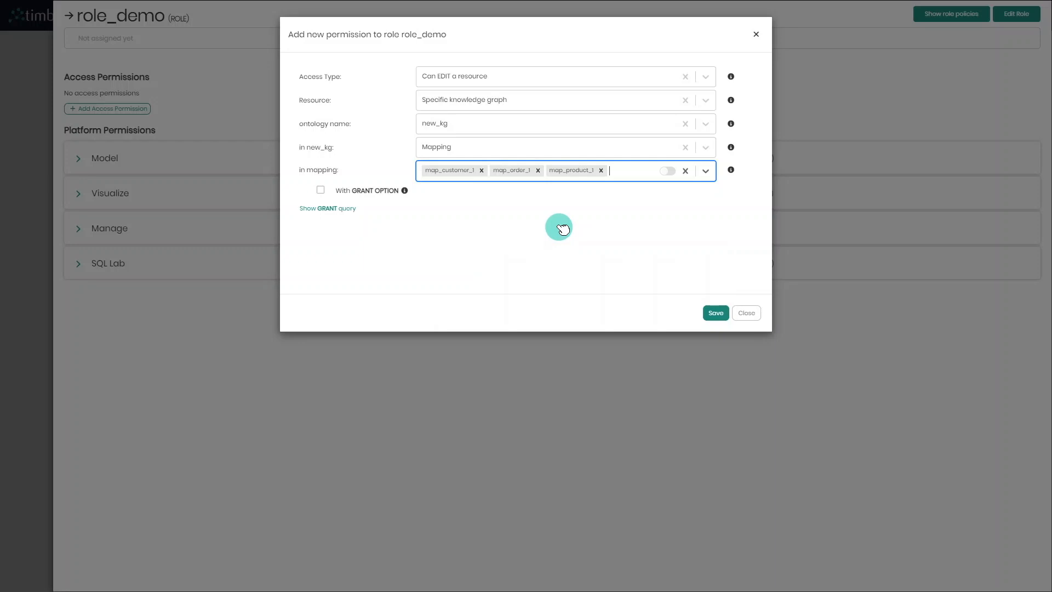
Show the GRANT query, save the mapping edit permission, and check role_demo's knowledge graph permissions before returning to the roles list
{"action": "left_click", "coordinate": [561, 227]}
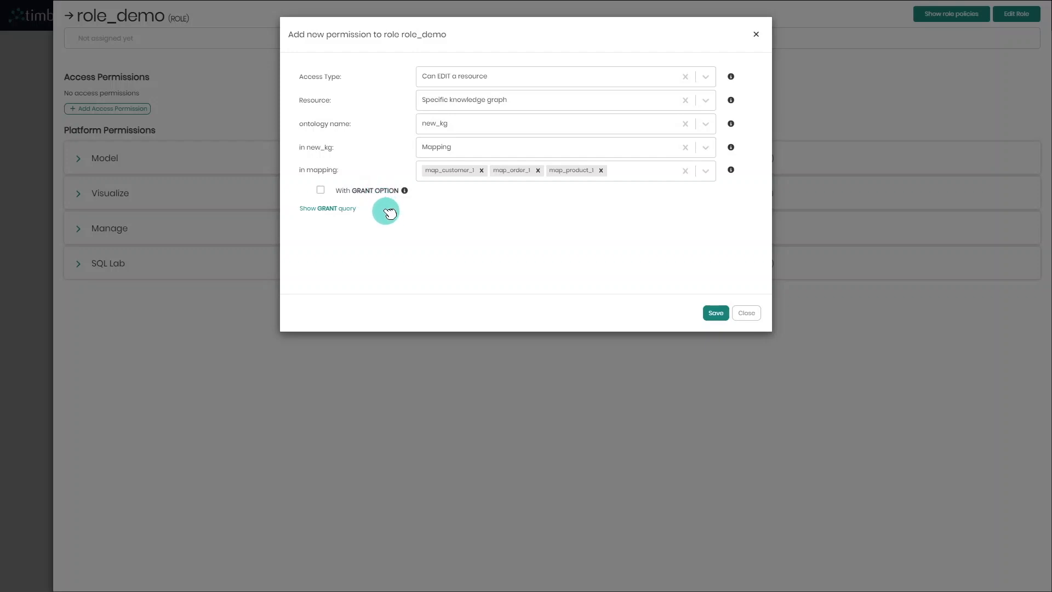
{"action": "left_click", "coordinate": [338, 211]}
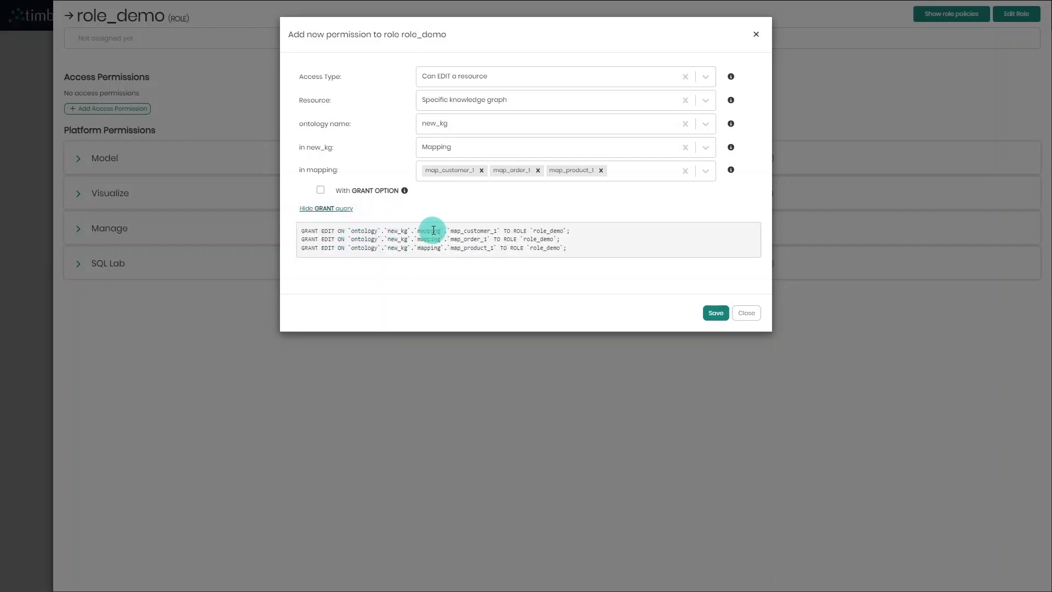
{"action": "left_click", "coordinate": [712, 313]}
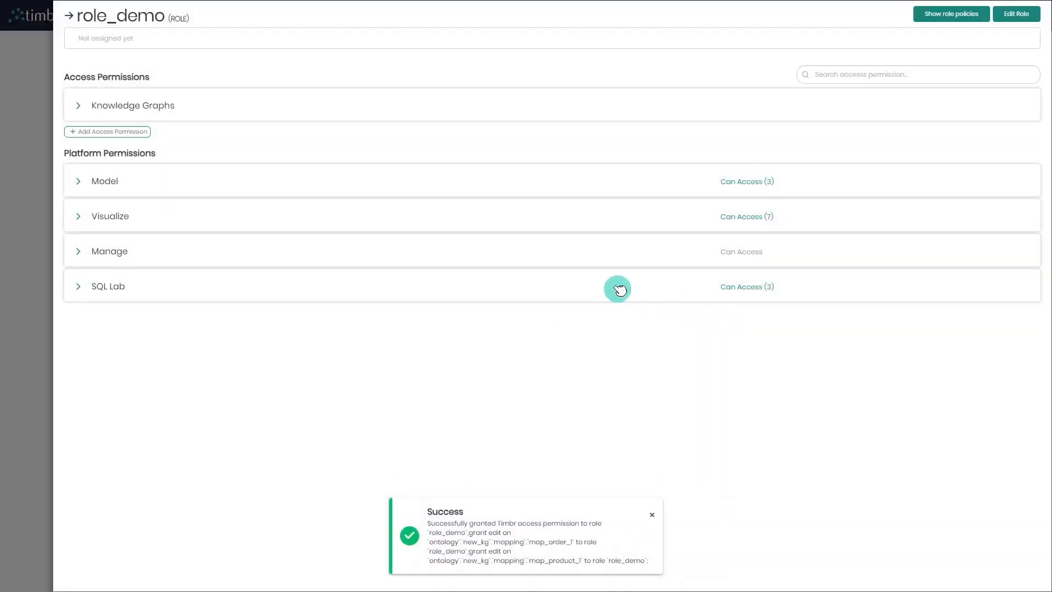
{"action": "left_click", "coordinate": [78, 106]}
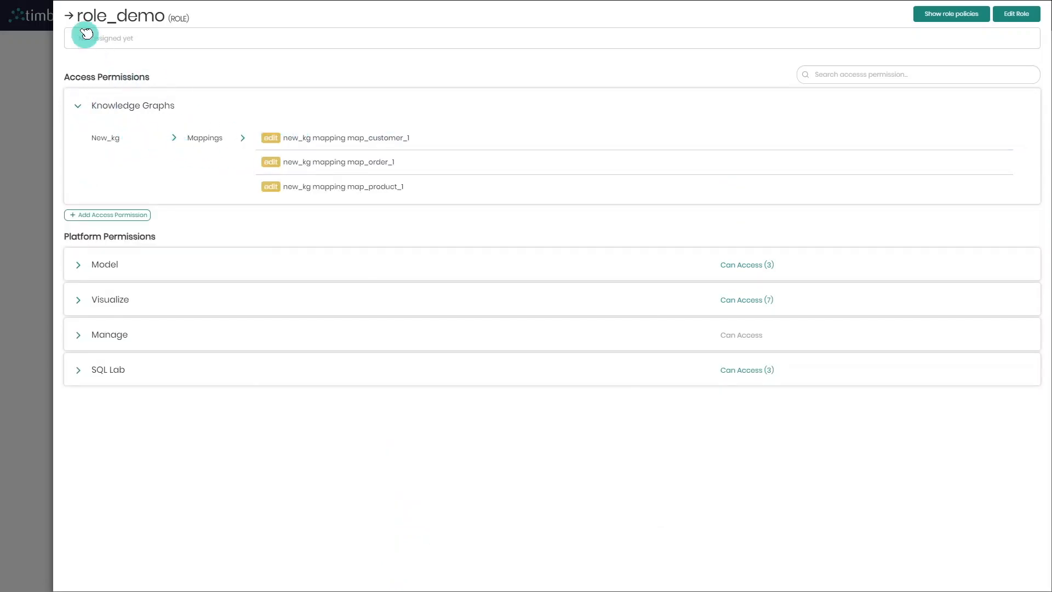
{"action": "left_click", "coordinate": [69, 15]}
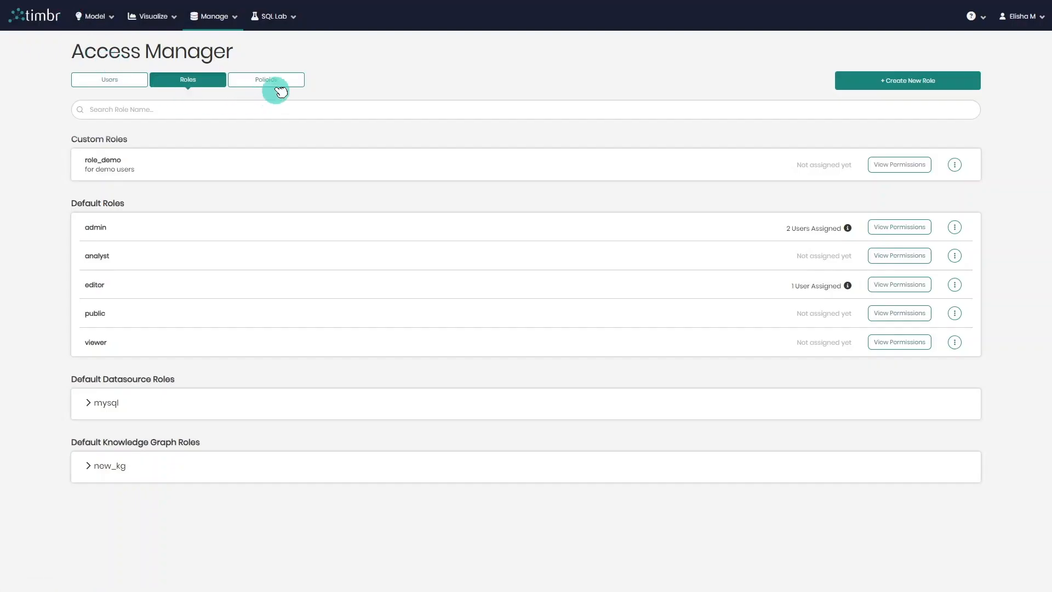
View the access policies and inspect the water sports policy test's rule, assigned users and available actions
{"action": "left_click", "coordinate": [278, 87]}
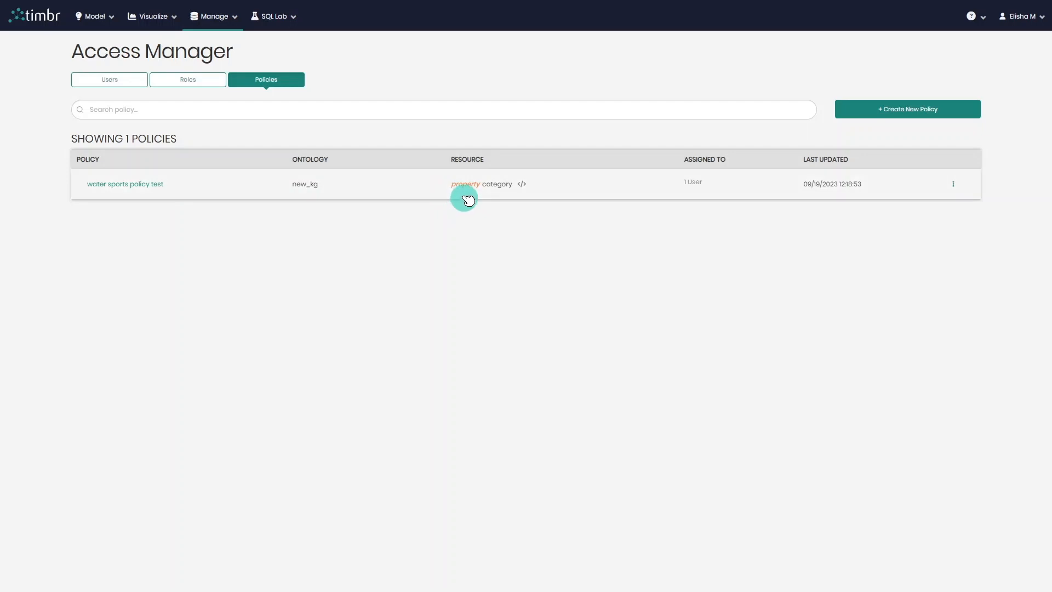
{"action": "left_click", "coordinate": [522, 187]}
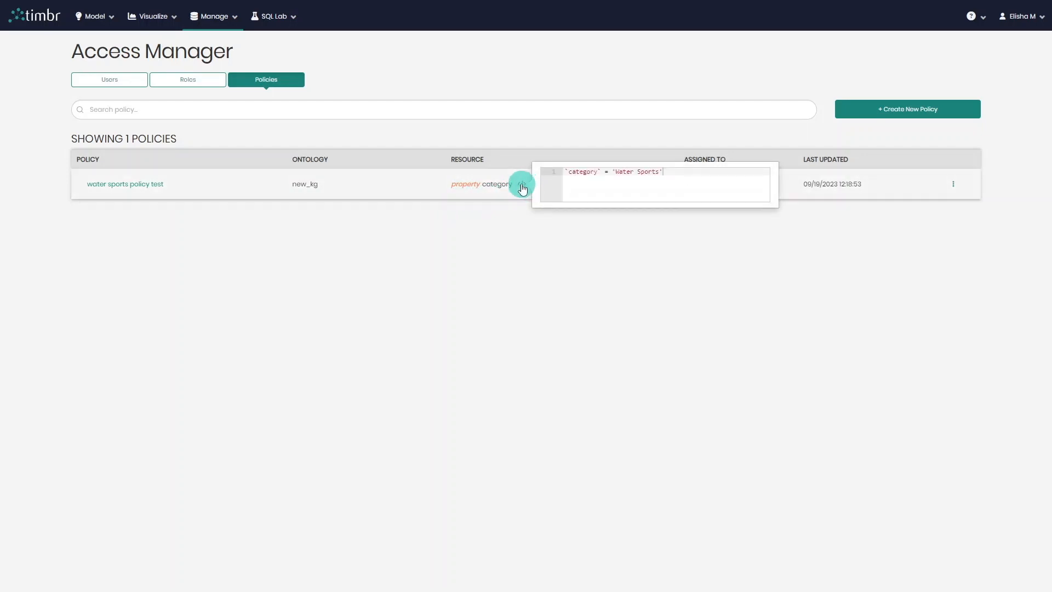
{"action": "mouse_move", "coordinate": [698, 187]}
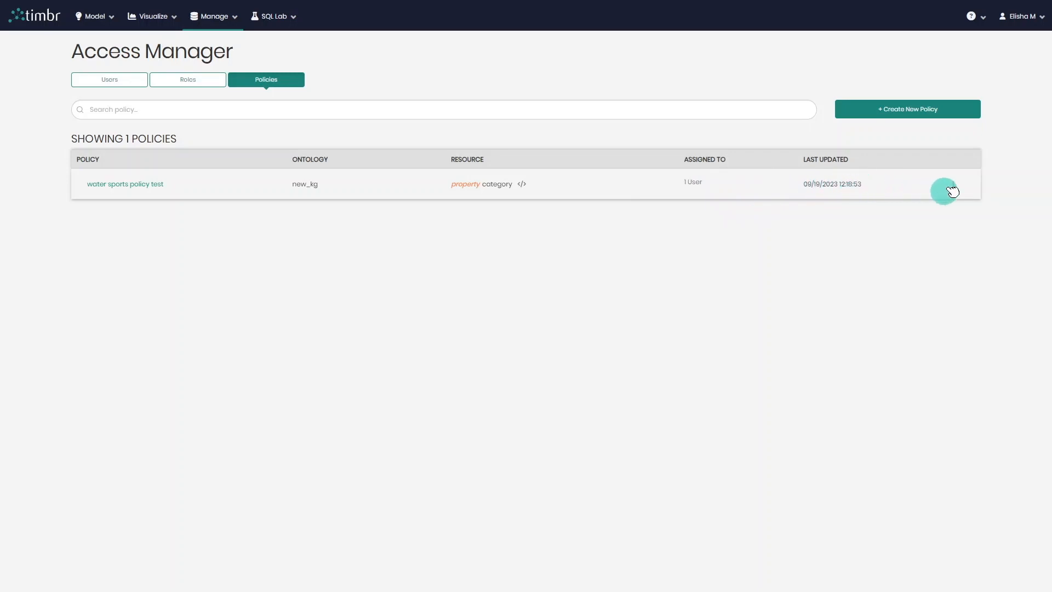
{"action": "left_click", "coordinate": [954, 188]}
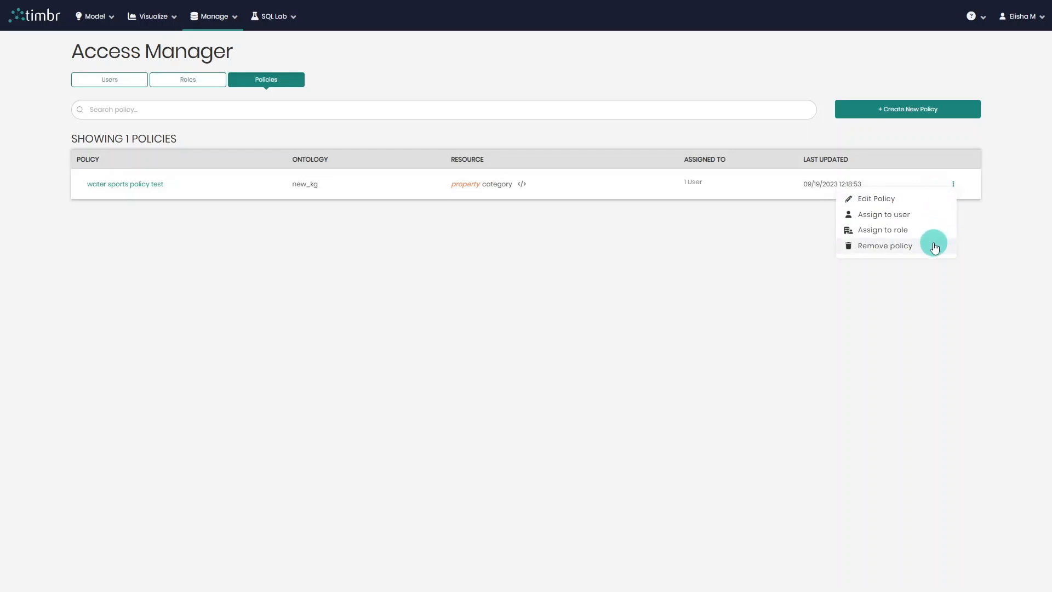
{"action": "left_click", "coordinate": [958, 289]}
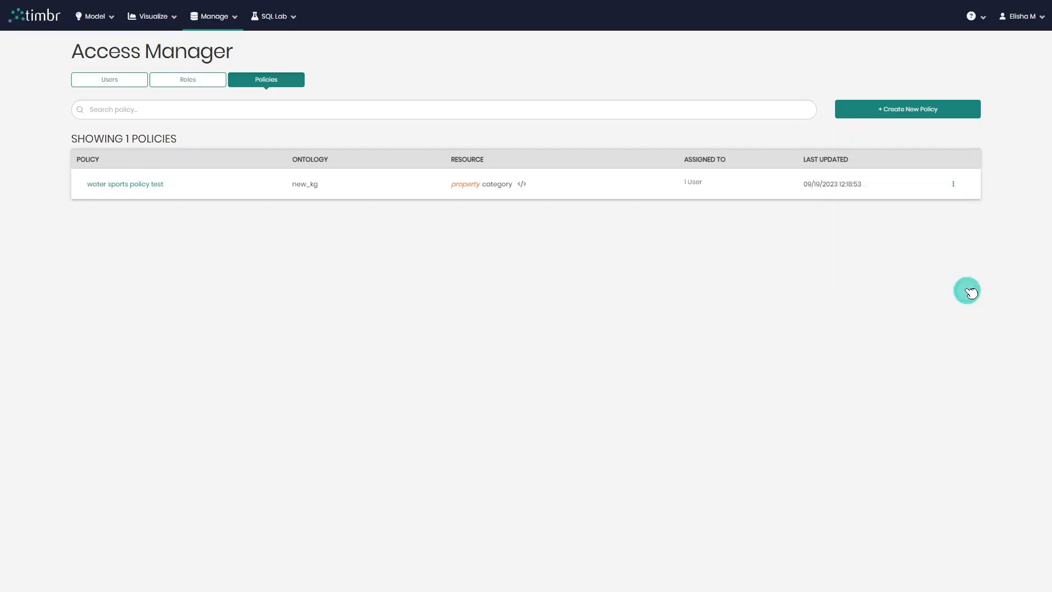
Start a new policy named demo_policy in the new_kg knowledge graph with resource type concept and resource name customer
{"action": "left_click", "coordinate": [908, 110]}
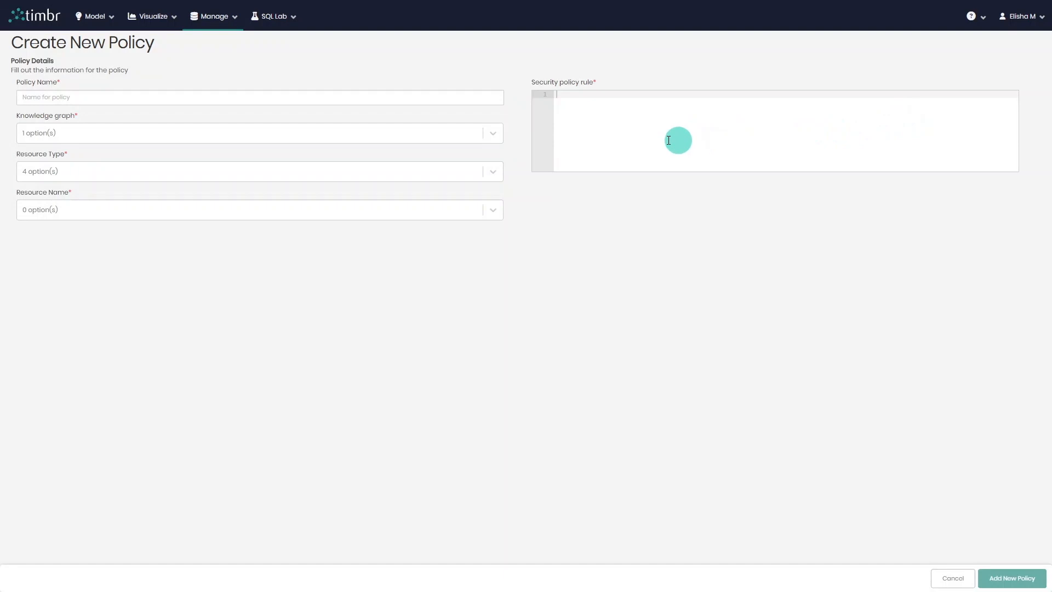
{"action": "left_click", "coordinate": [127, 97]}
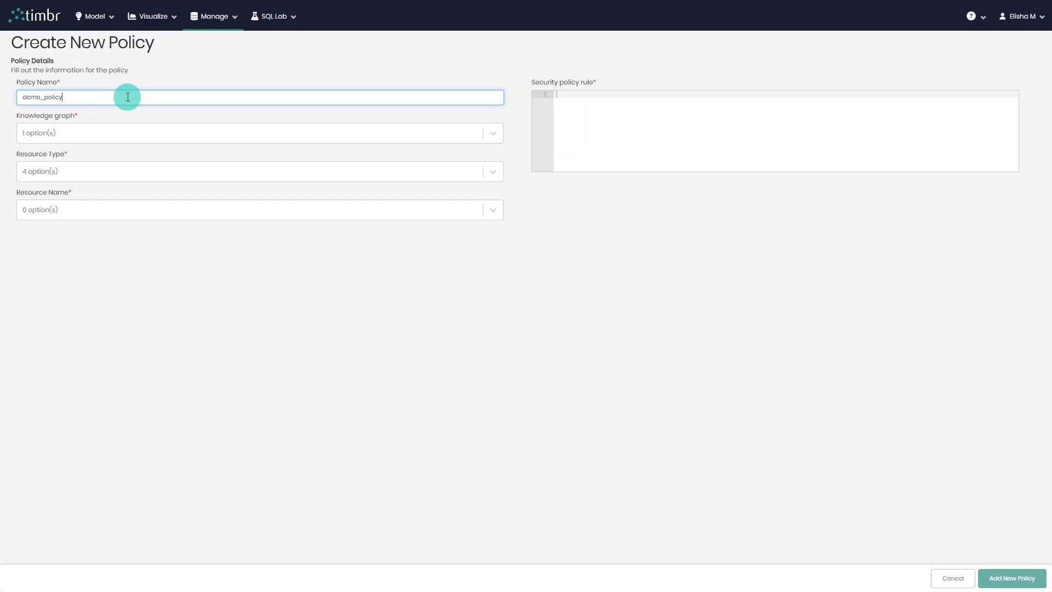
{"action": "left_click", "coordinate": [108, 135]}
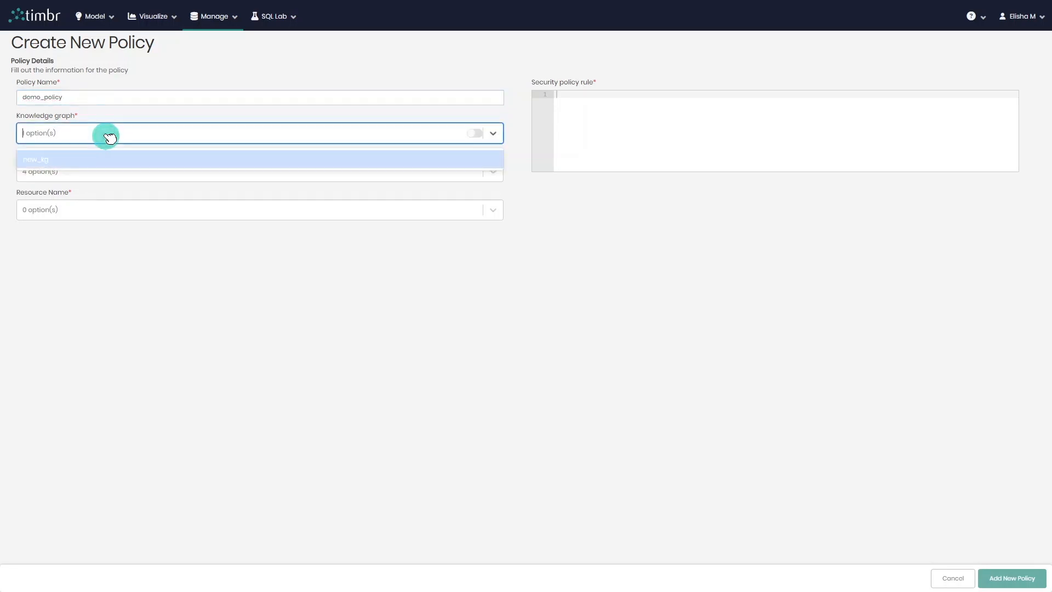
{"action": "left_click", "coordinate": [102, 159]}
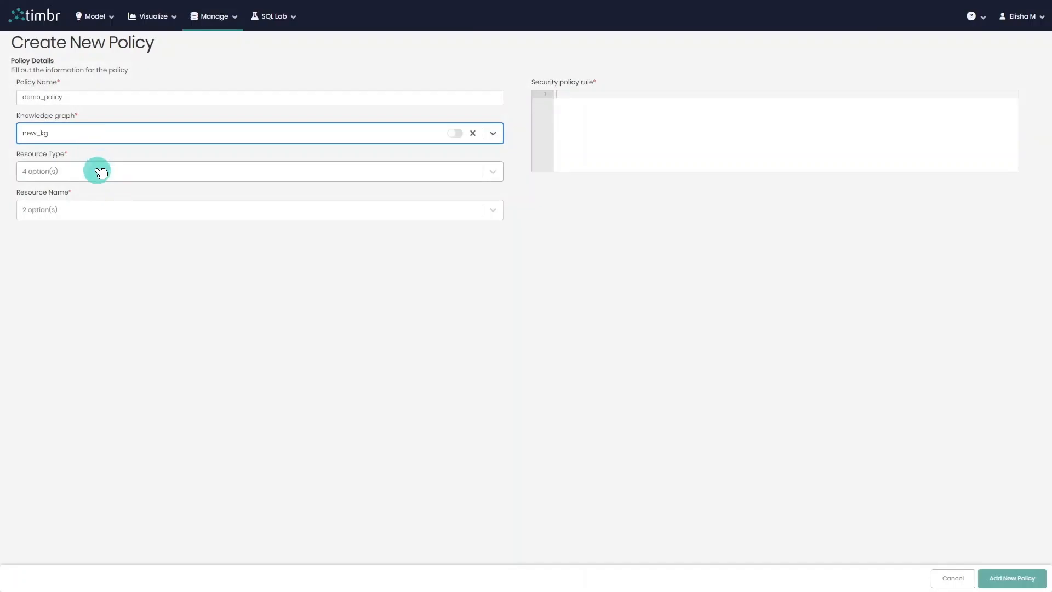
{"action": "left_click", "coordinate": [101, 172]}
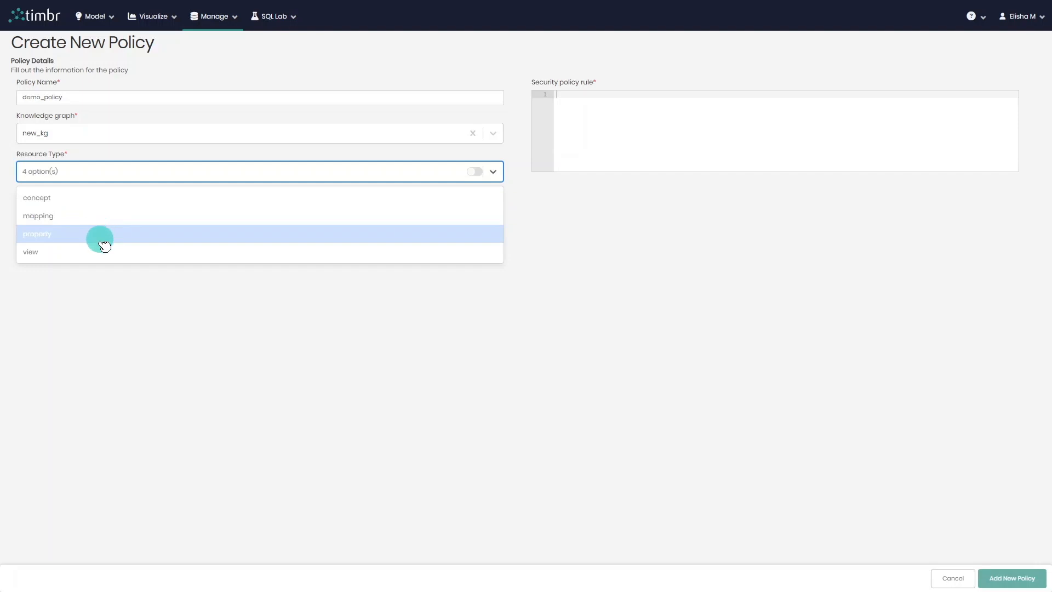
{"action": "left_click", "coordinate": [96, 197]}
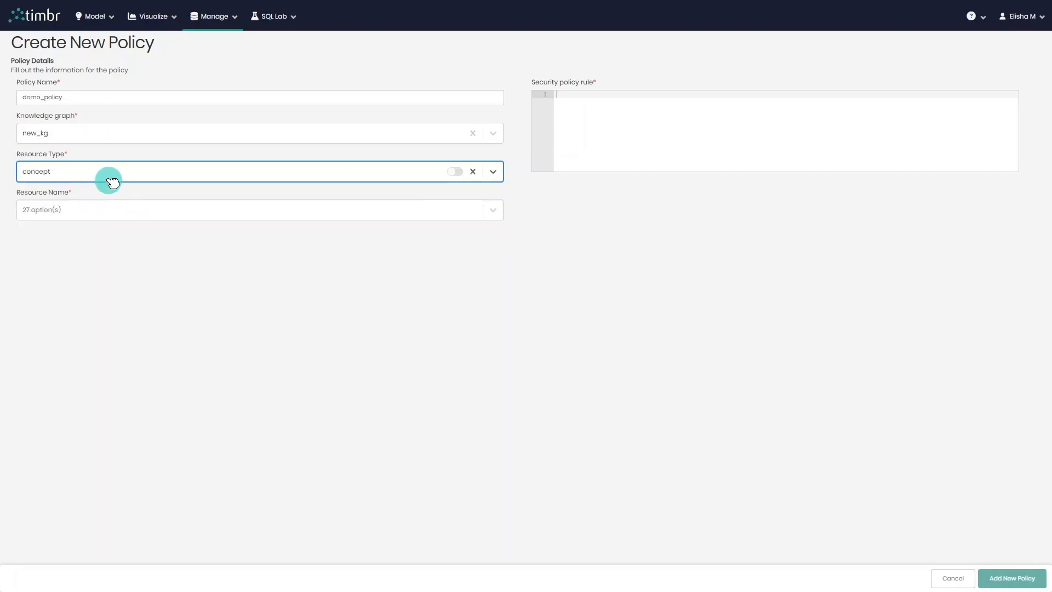
{"action": "left_click", "coordinate": [96, 210]}
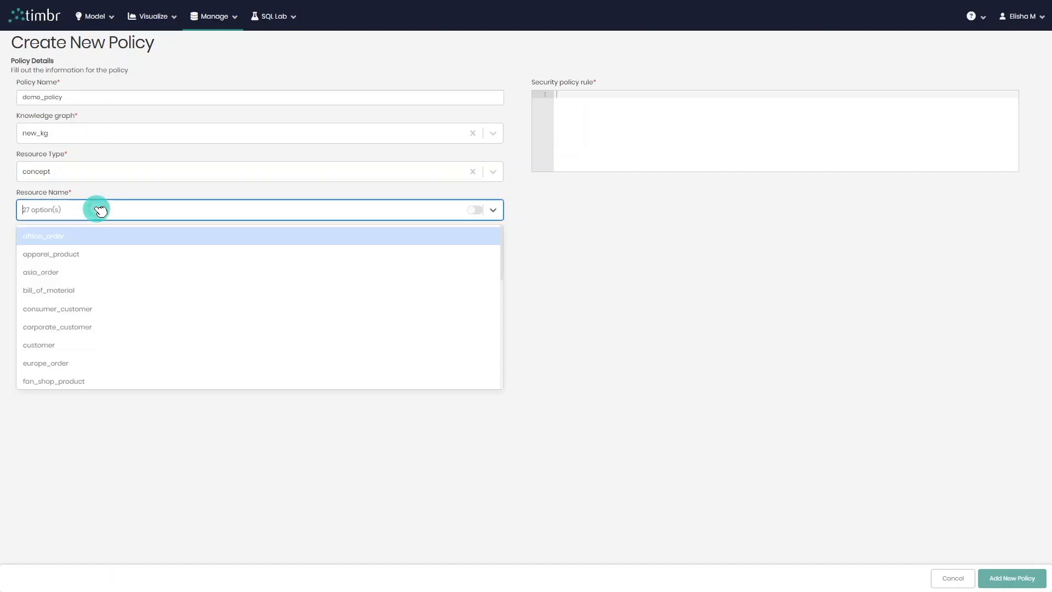
{"action": "left_click", "coordinate": [106, 343]}
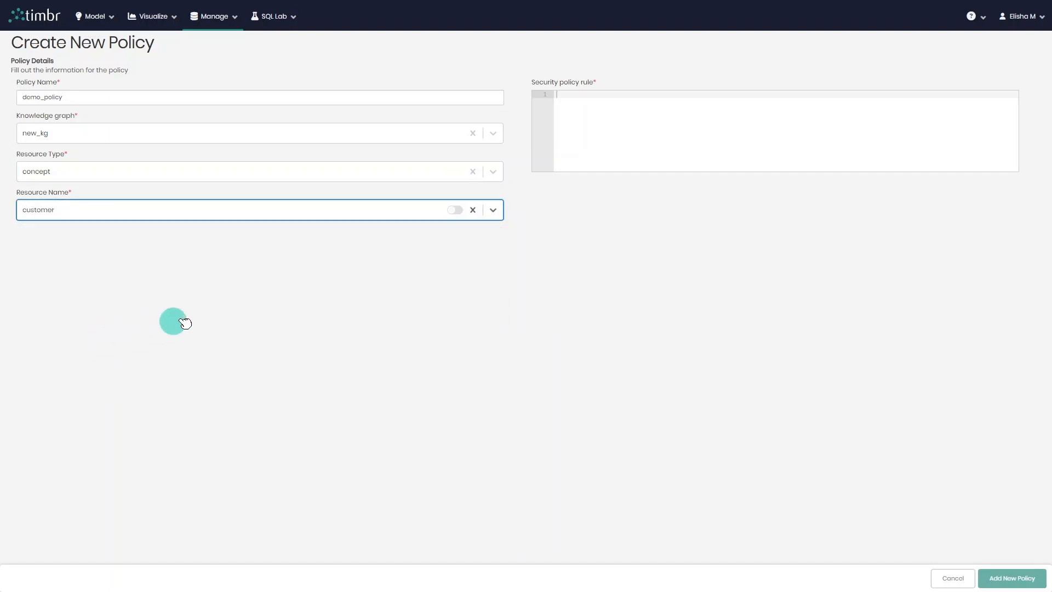
Set the security policy rule to `customer_segment` = 'corporate' and add the new policy
{"action": "left_click", "coordinate": [580, 96]}
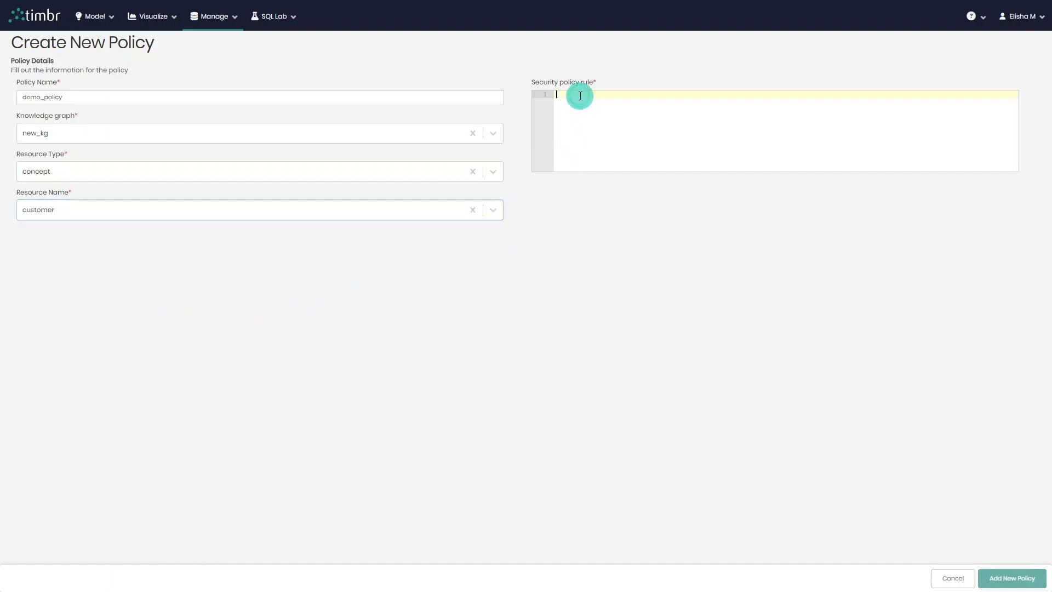
{"action": "type", "text": "`customer_segment` = 'corporate'"}
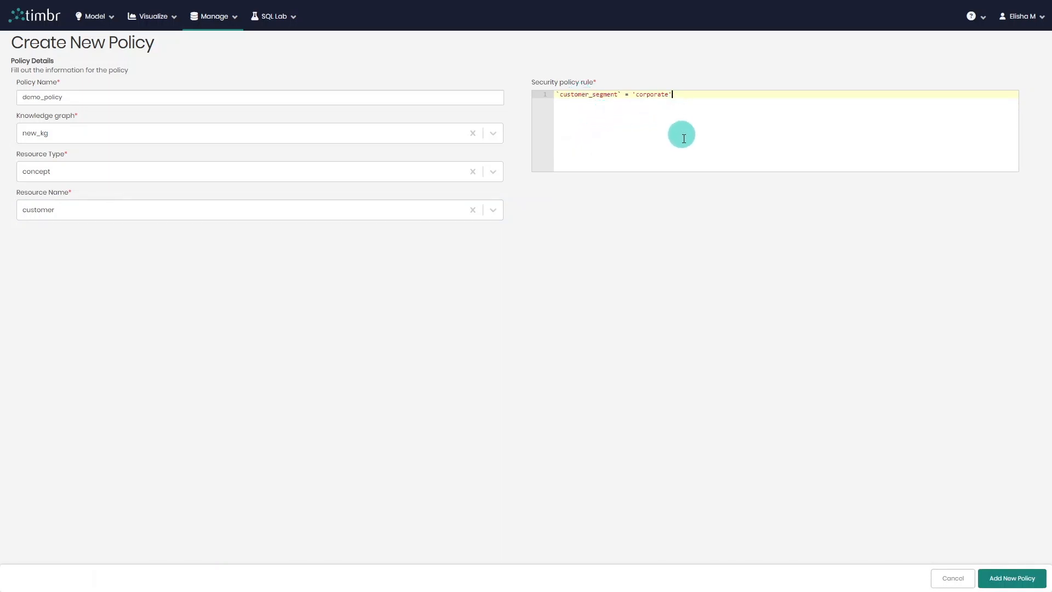
{"action": "left_click", "coordinate": [997, 581]}
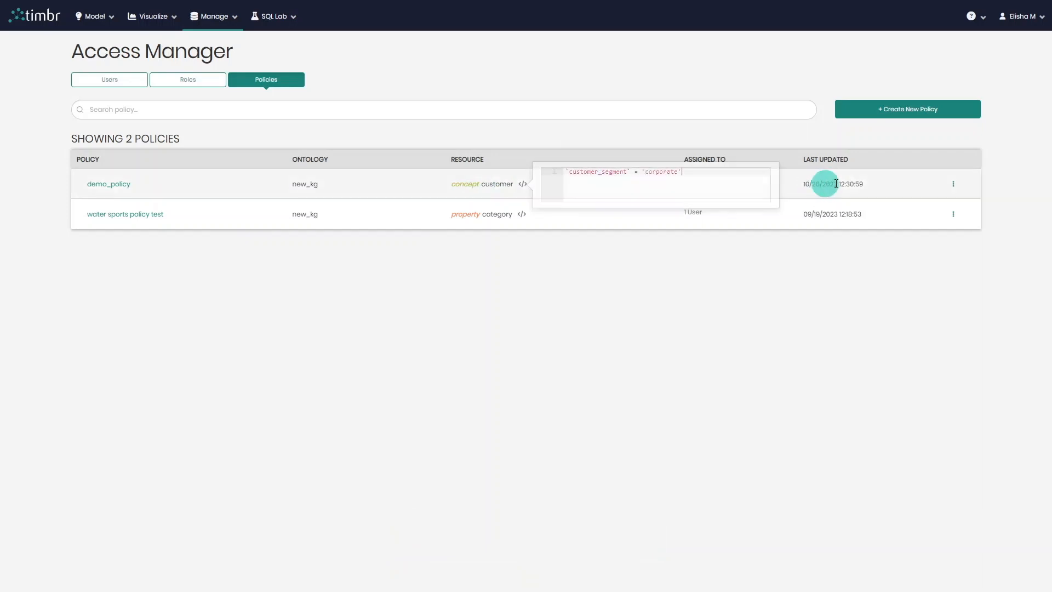
Assign demo_policy to the Demo User account and save the changes
{"action": "left_click", "coordinate": [954, 187]}
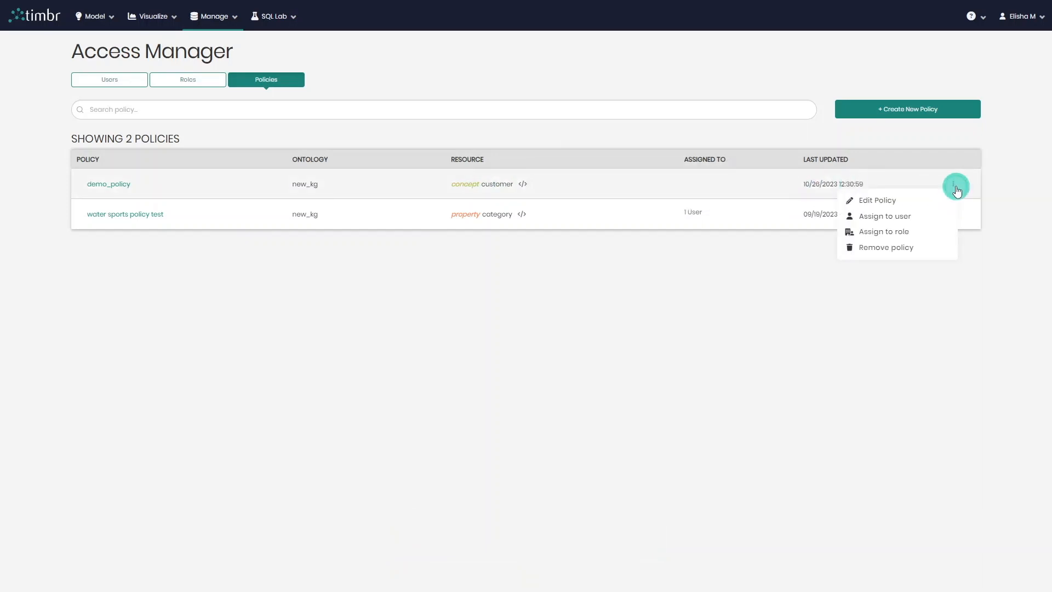
{"action": "left_click", "coordinate": [927, 216]}
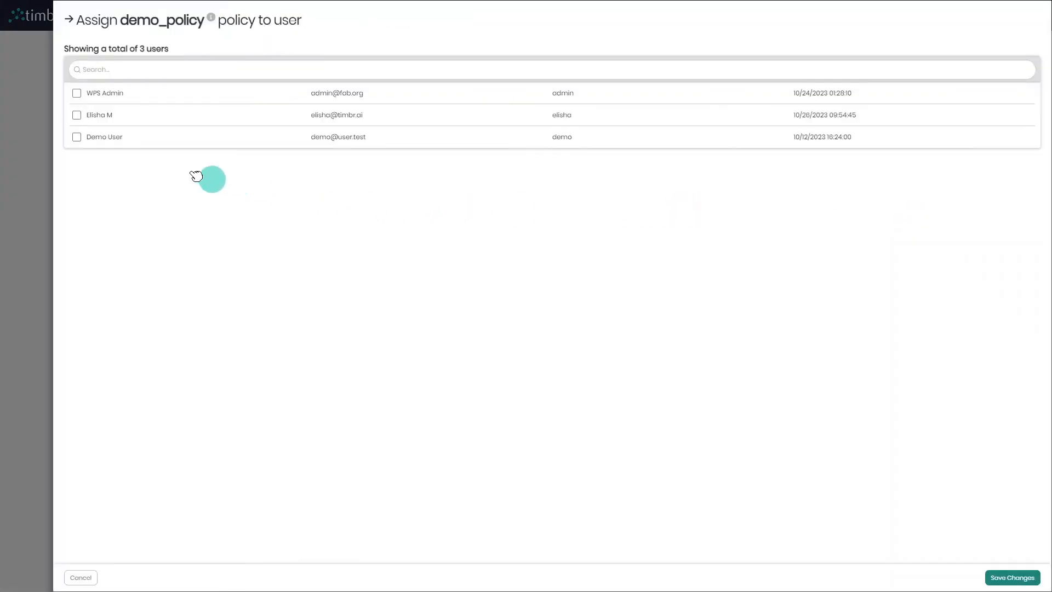
{"action": "left_click", "coordinate": [78, 137]}
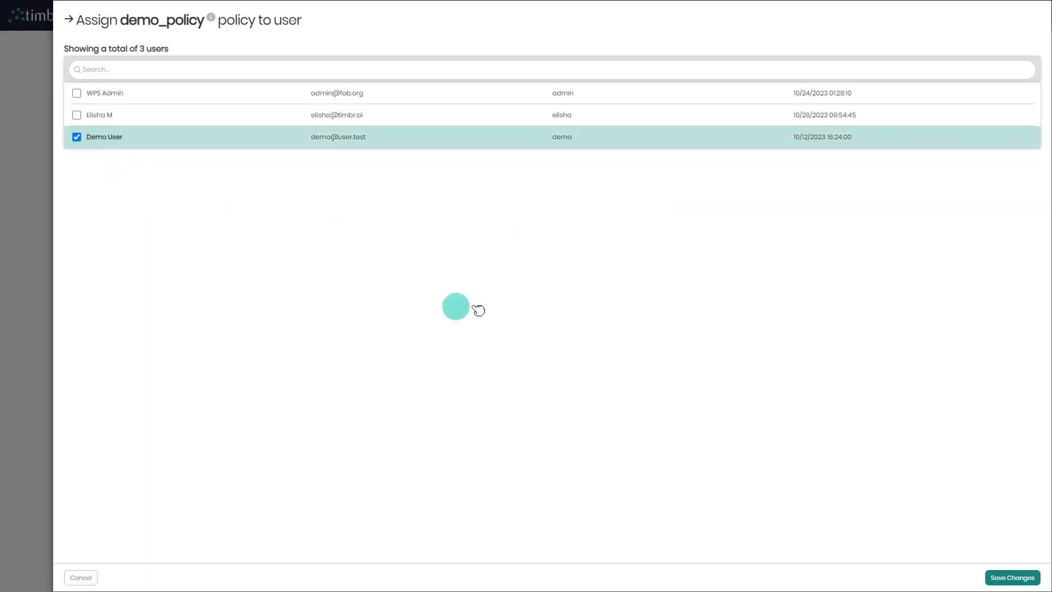
{"action": "left_click", "coordinate": [1018, 578]}
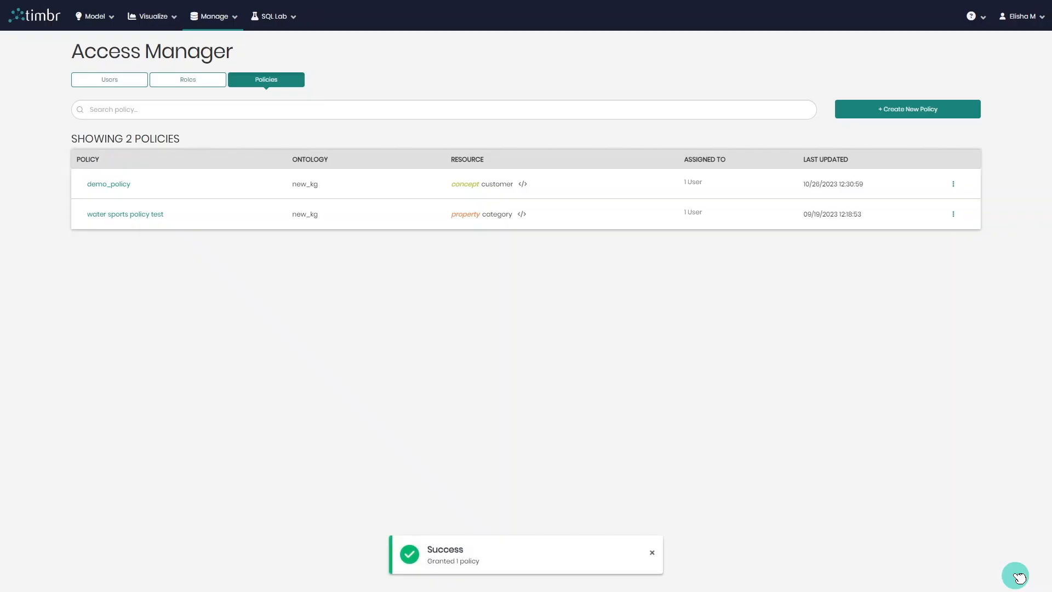
Check the assigned users and security rules of demo_policy and the water sports policy test
{"action": "mouse_move", "coordinate": [692, 184]}
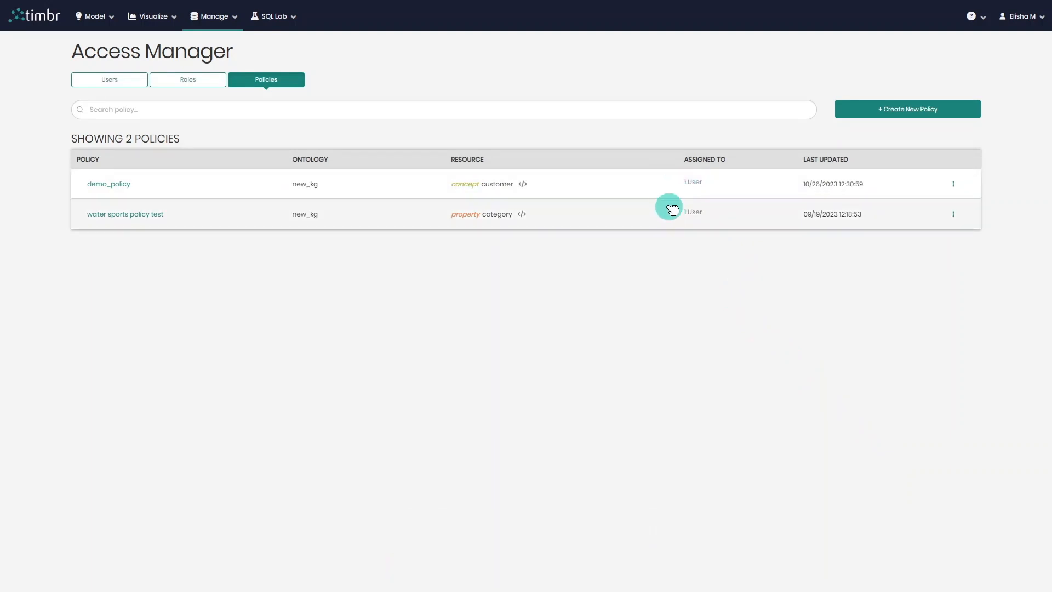
{"action": "mouse_move", "coordinate": [693, 213]}
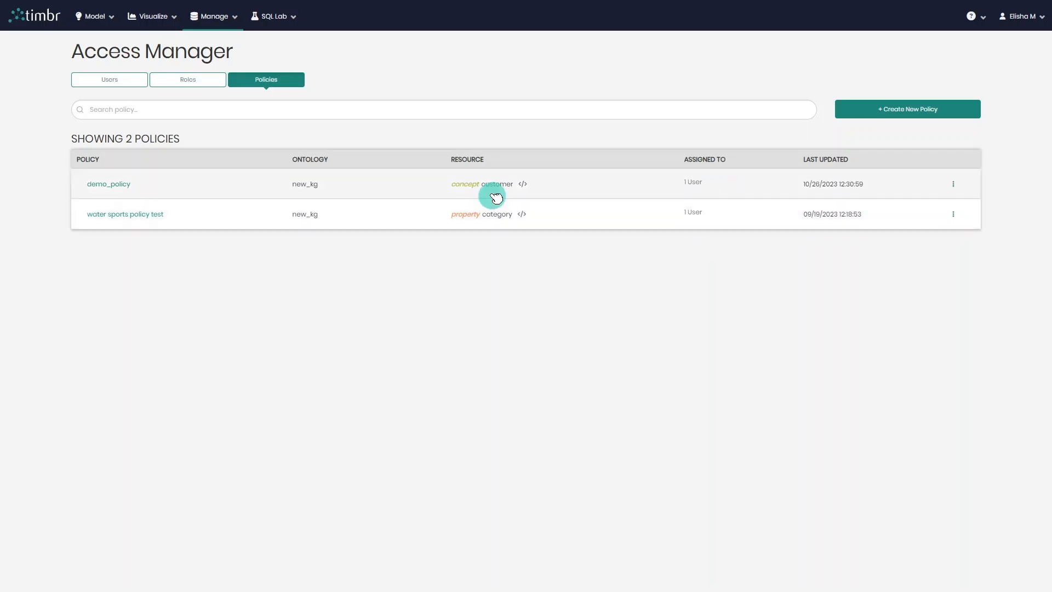
{"action": "mouse_move", "coordinate": [522, 187]}
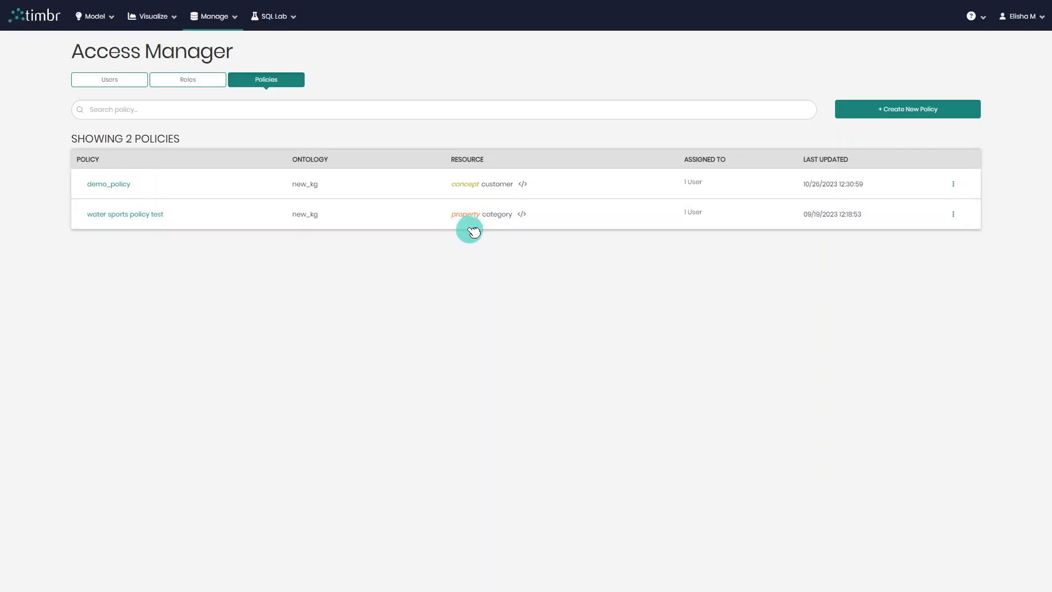
{"action": "mouse_move", "coordinate": [522, 218]}
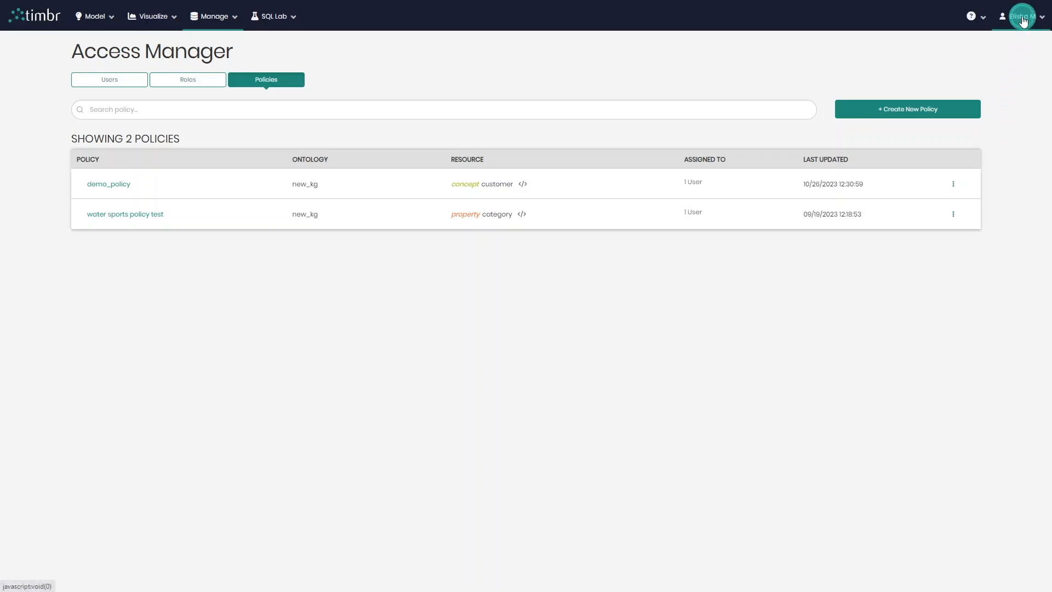
Log out of the current account
{"action": "left_click", "coordinate": [1023, 21]}
{"action": "left_click", "coordinate": [1022, 54]}
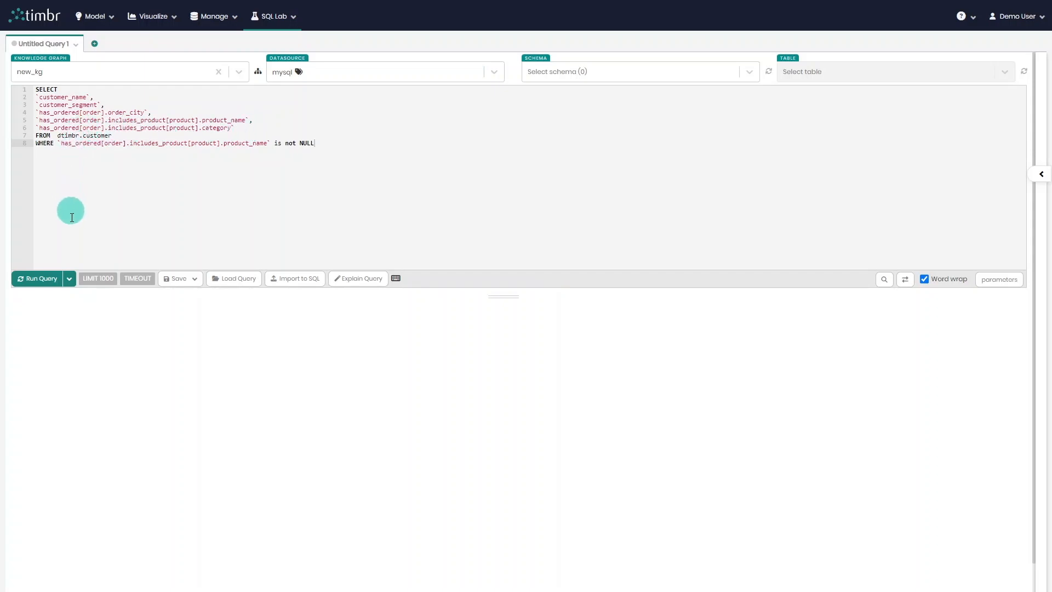
Run the prepared customer query on new_kg, enlarge the results area, and examine the returned customer segments and product categories
{"action": "left_click", "coordinate": [50, 278]}
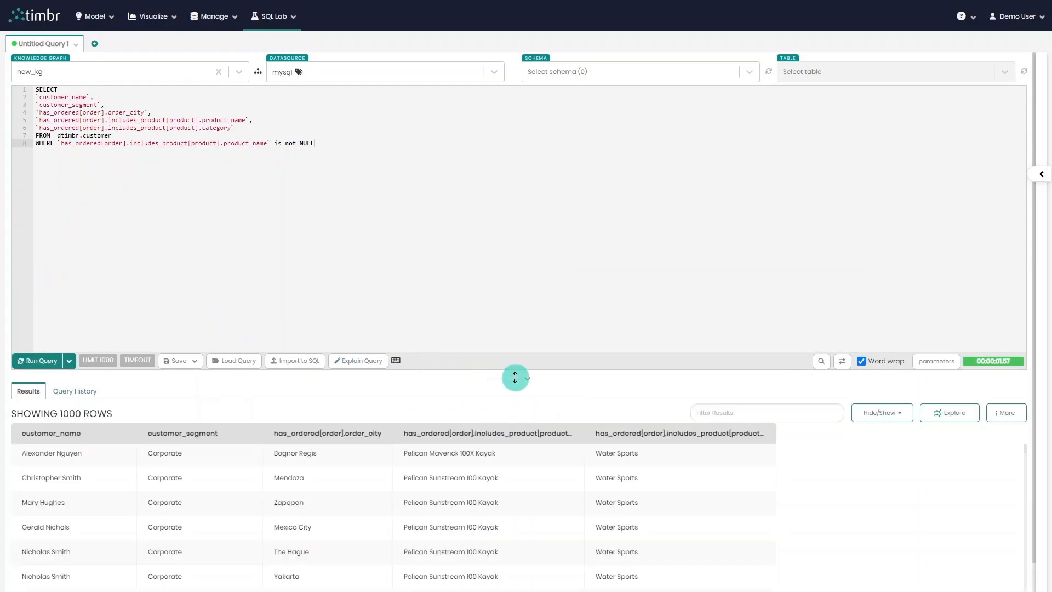
{"action": "left_click_drag", "start_coordinate": [505, 355], "coordinate": [496, 213]}
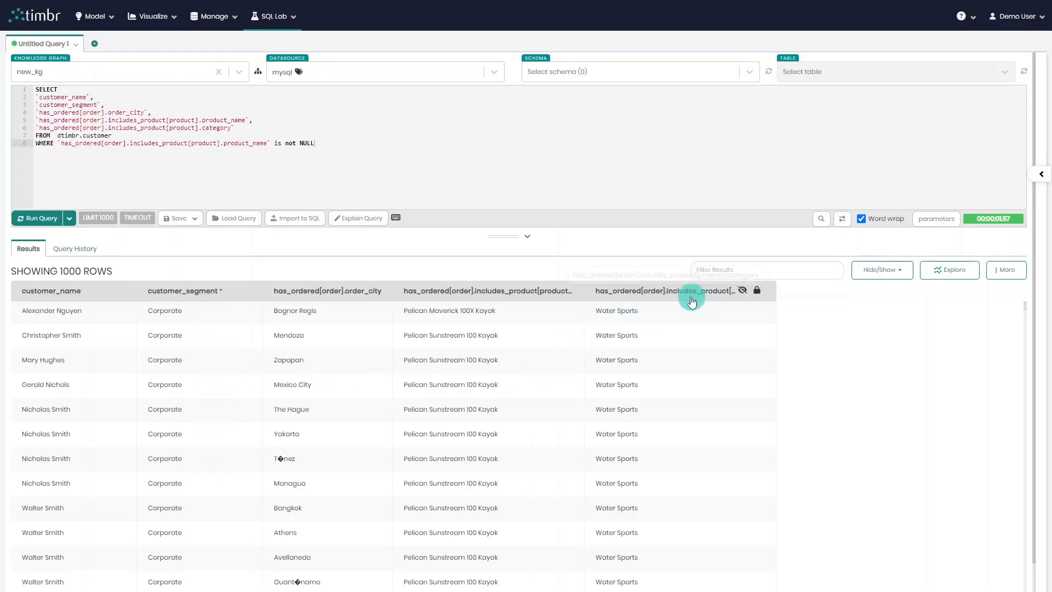
{"action": "scroll", "coordinate": [652, 382], "scroll_direction": "down", "scroll_amount": 2}
{"action": "scroll", "coordinate": [652, 382], "scroll_direction": "down", "scroll_amount": 5}
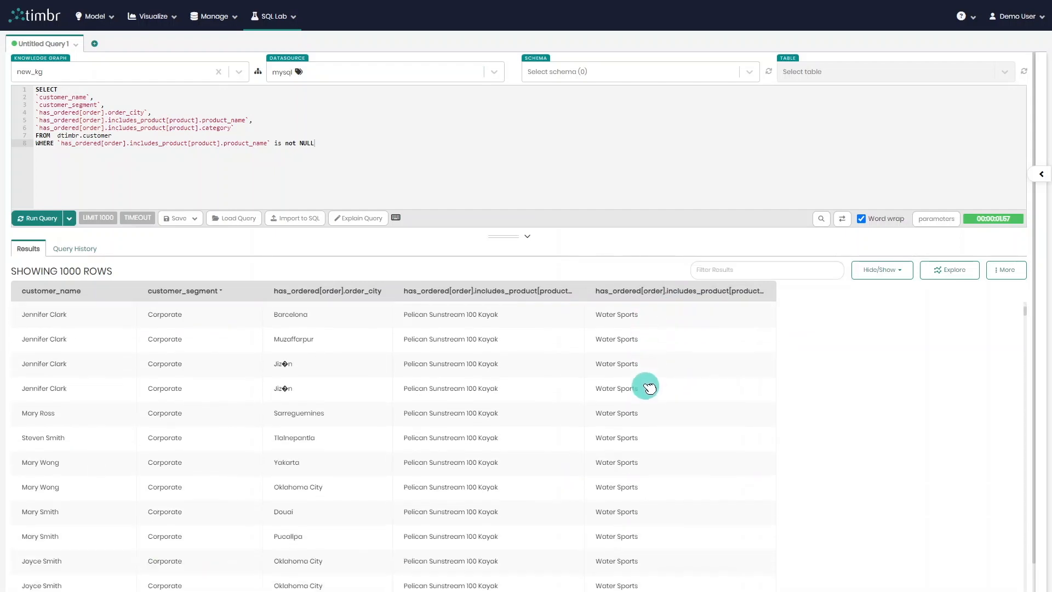
{"action": "scroll", "coordinate": [630, 392], "scroll_direction": "up", "scroll_amount": 5}
{"action": "scroll", "coordinate": [633, 391], "scroll_direction": "up", "scroll_amount": 3}
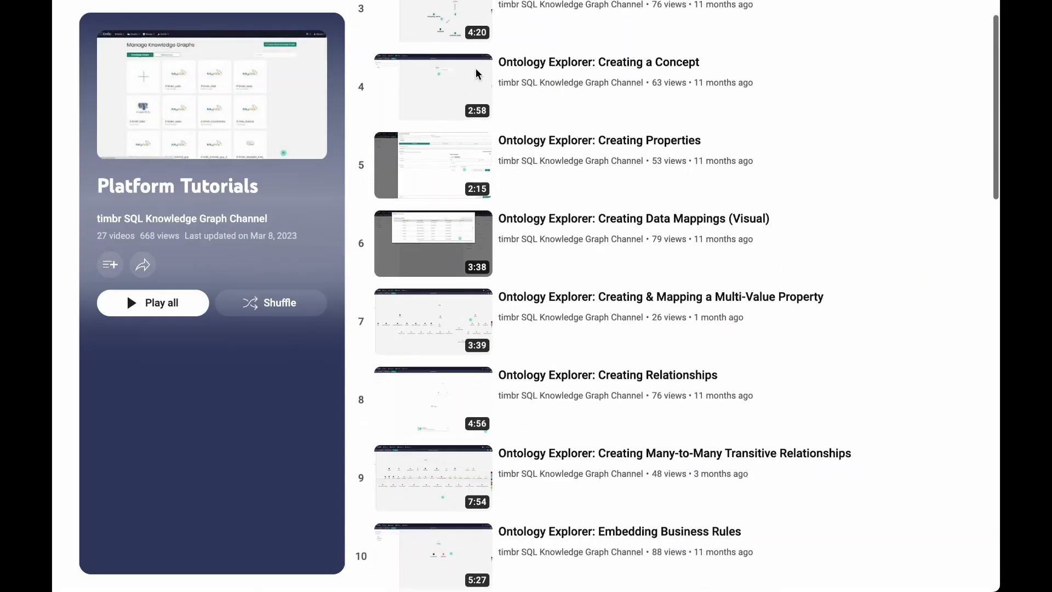
{"action": "scroll", "coordinate": [475, 73], "scroll_direction": "down", "scroll_amount": 4}
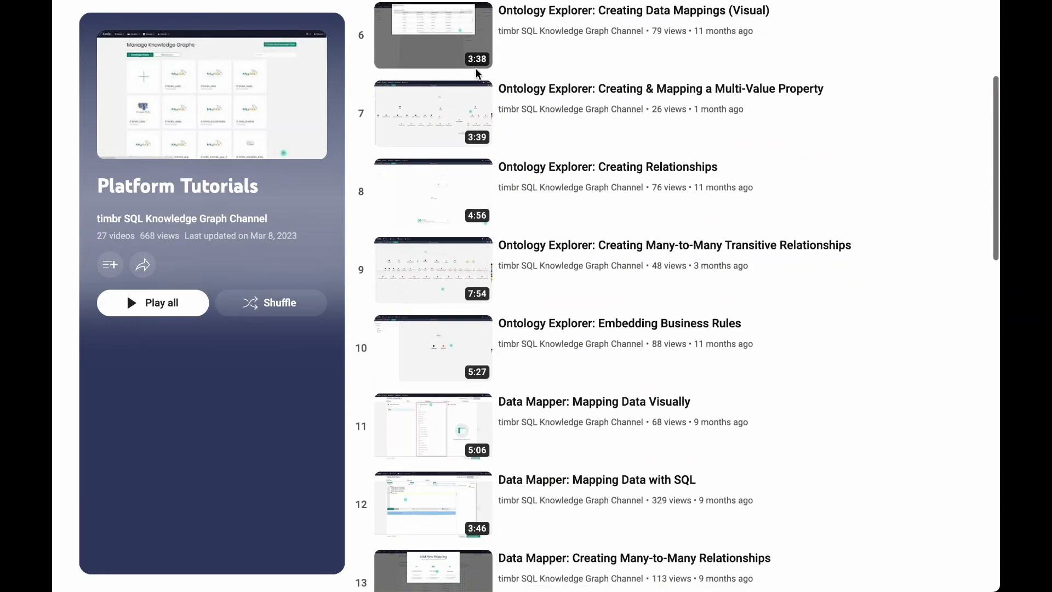
{"action": "scroll", "coordinate": [554, 219], "scroll_direction": "down", "scroll_amount": 3}
{"action": "scroll", "coordinate": [555, 219], "scroll_direction": "down", "scroll_amount": 6}
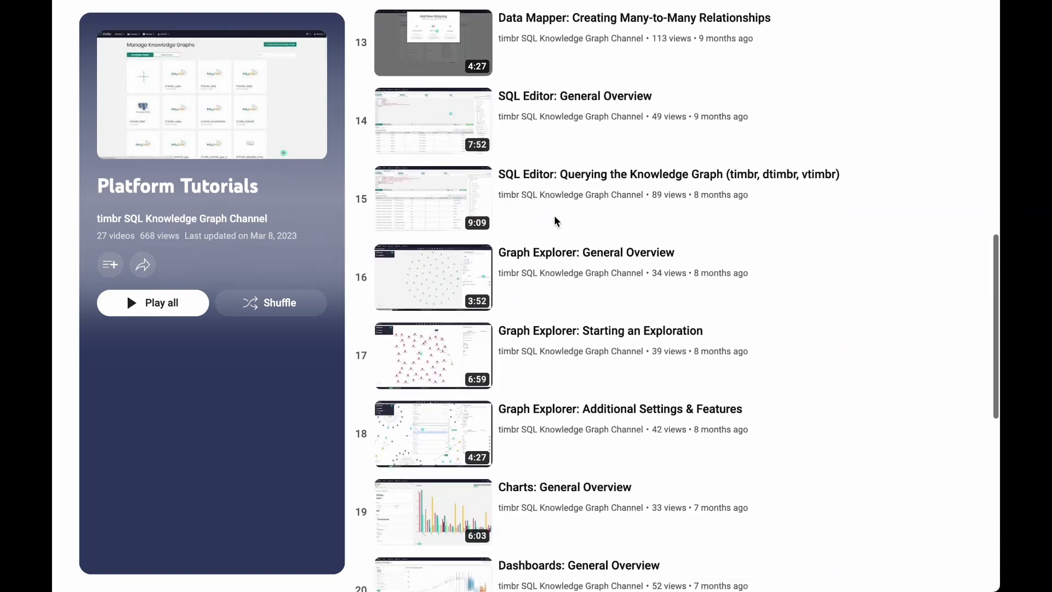
{"action": "scroll", "coordinate": [555, 220], "scroll_direction": "down", "scroll_amount": 6}
{"action": "scroll", "coordinate": [554, 221], "scroll_direction": "down", "scroll_amount": 3}
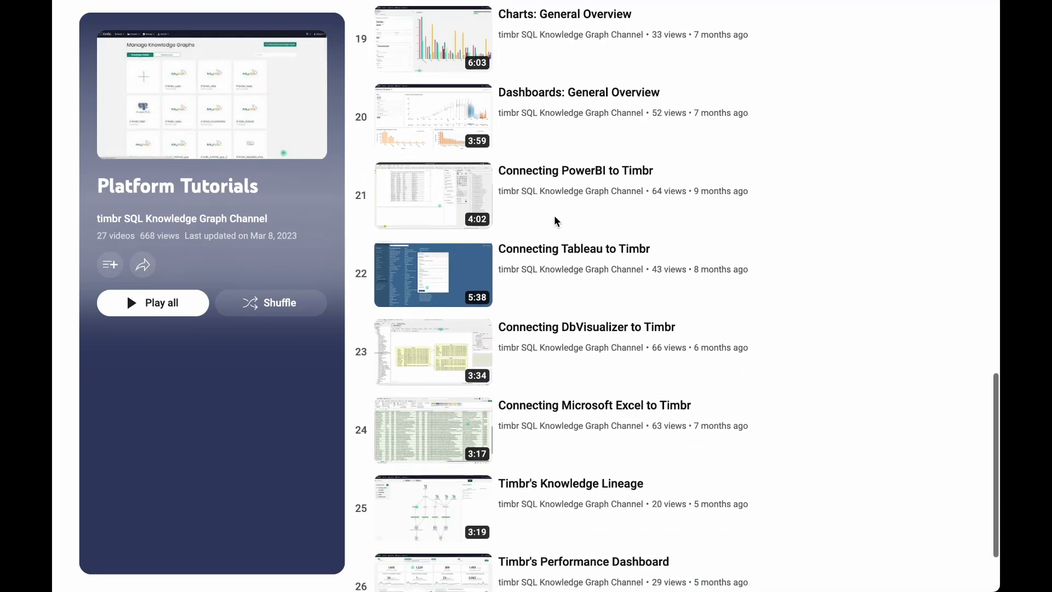